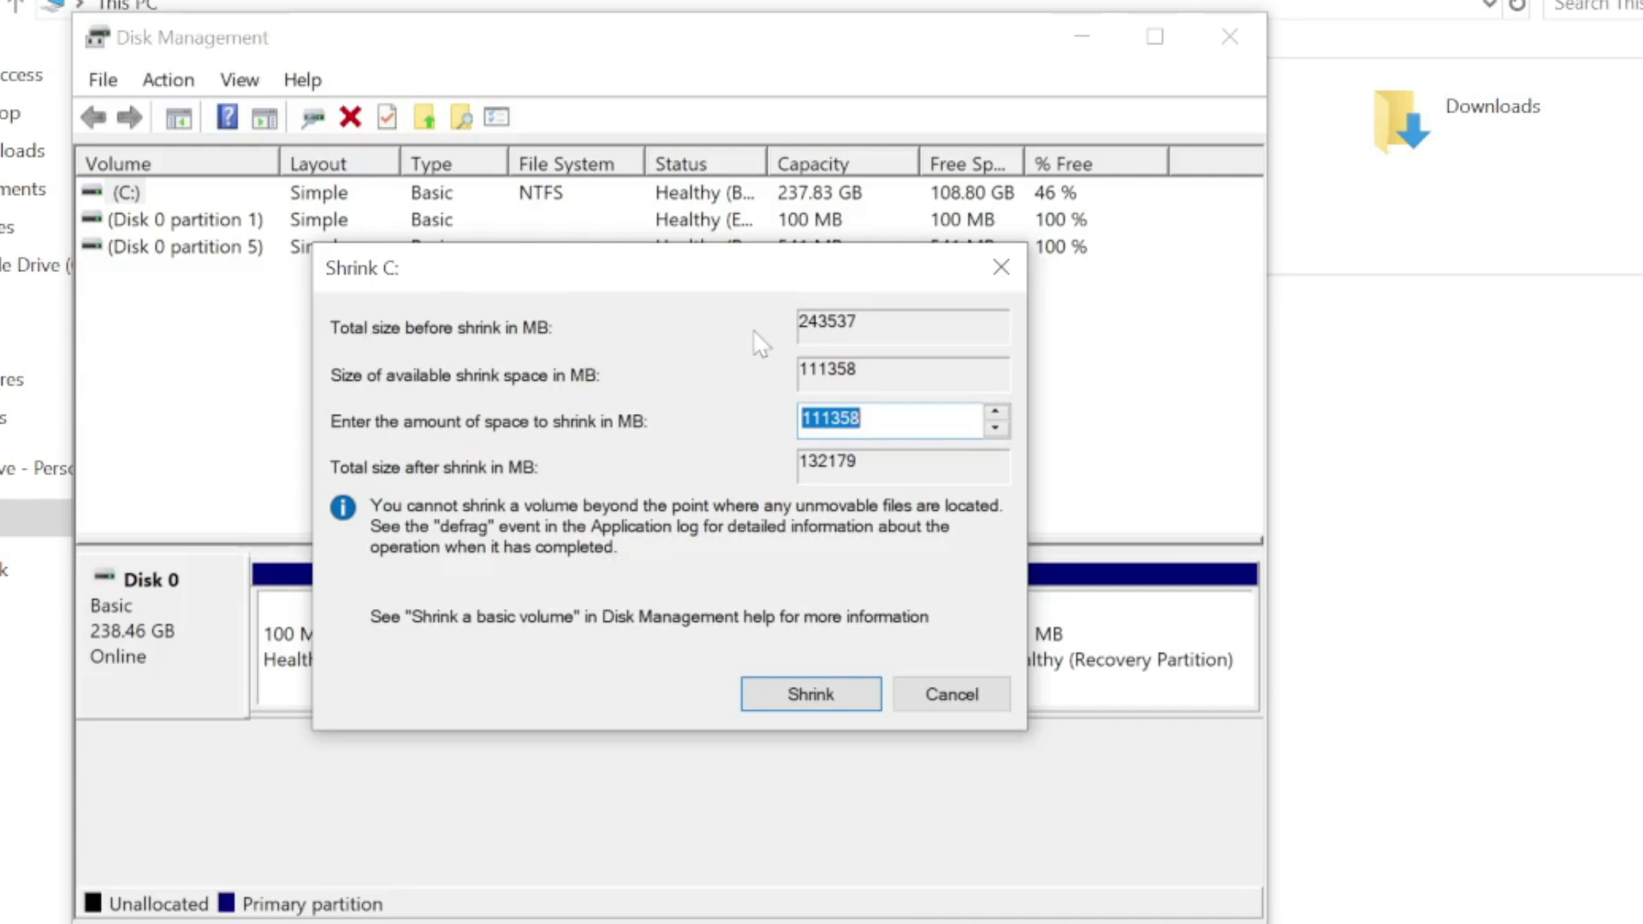
Set the amount of space to shrink from the C: volume to 5000 MB and carry out the shrink
drag(915, 417, 791, 423)
key(BackSpace)
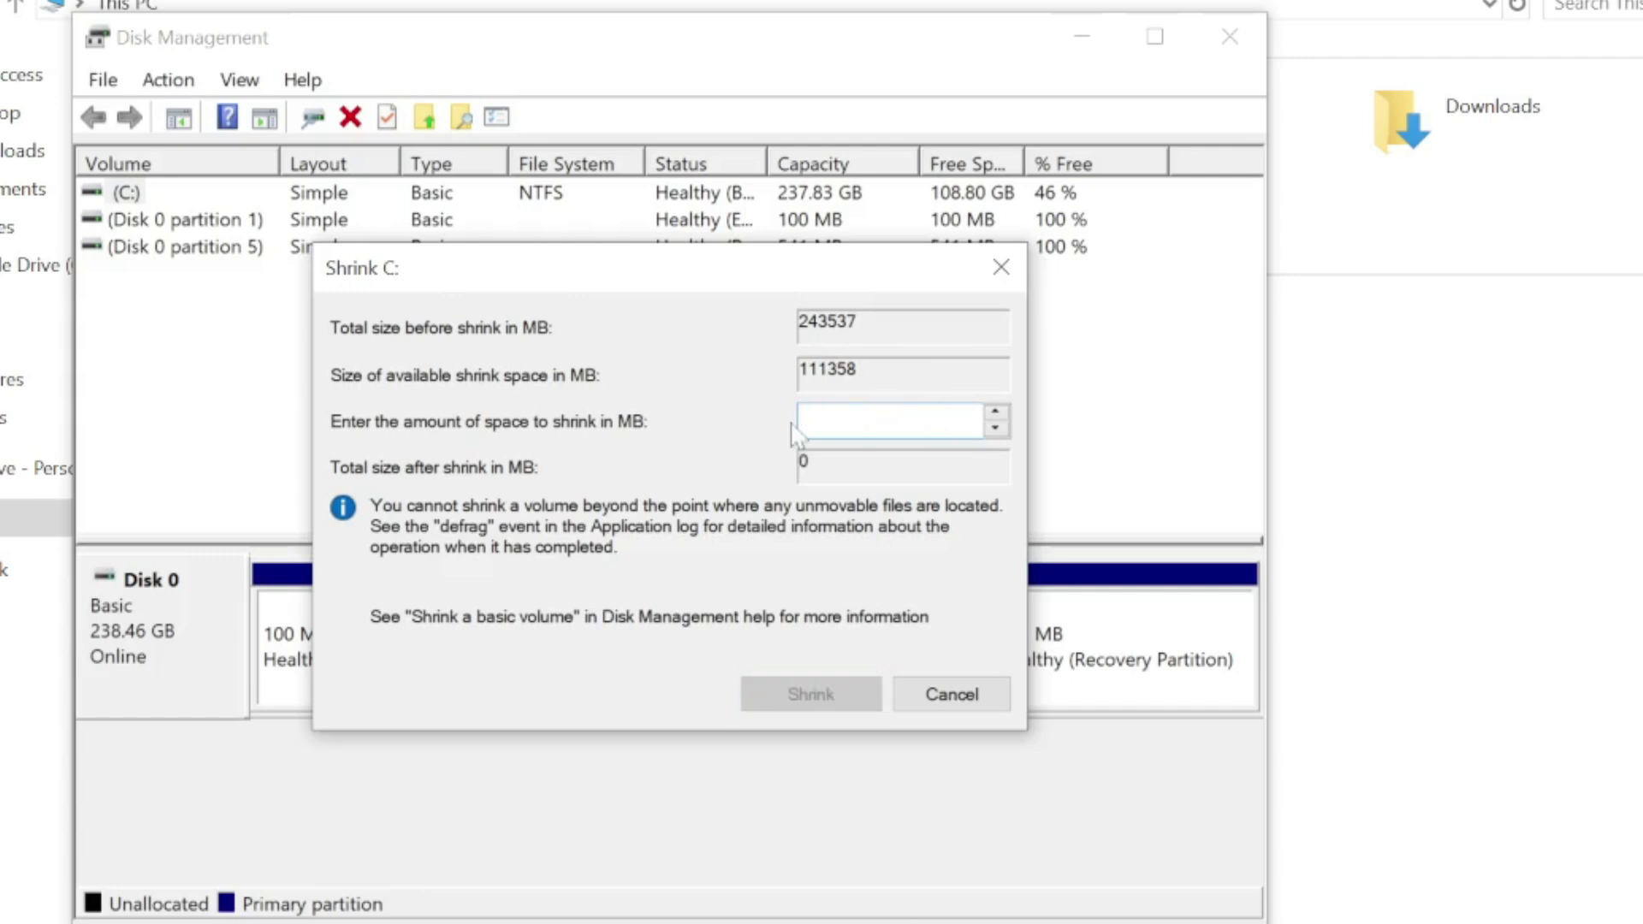
text(5000)
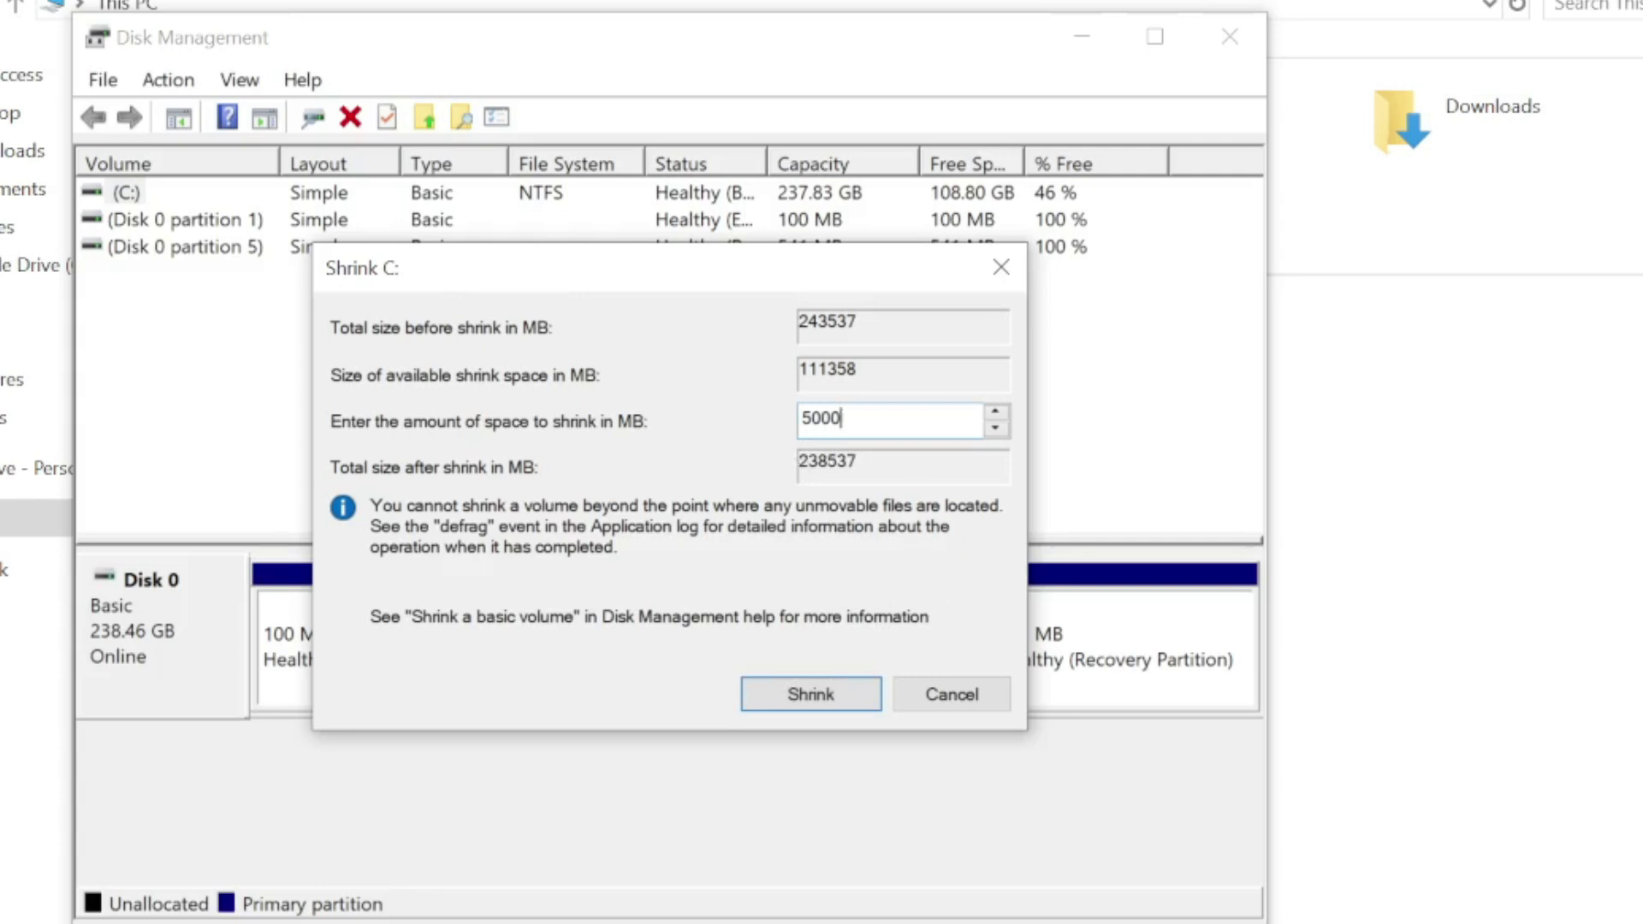
click(820, 691)
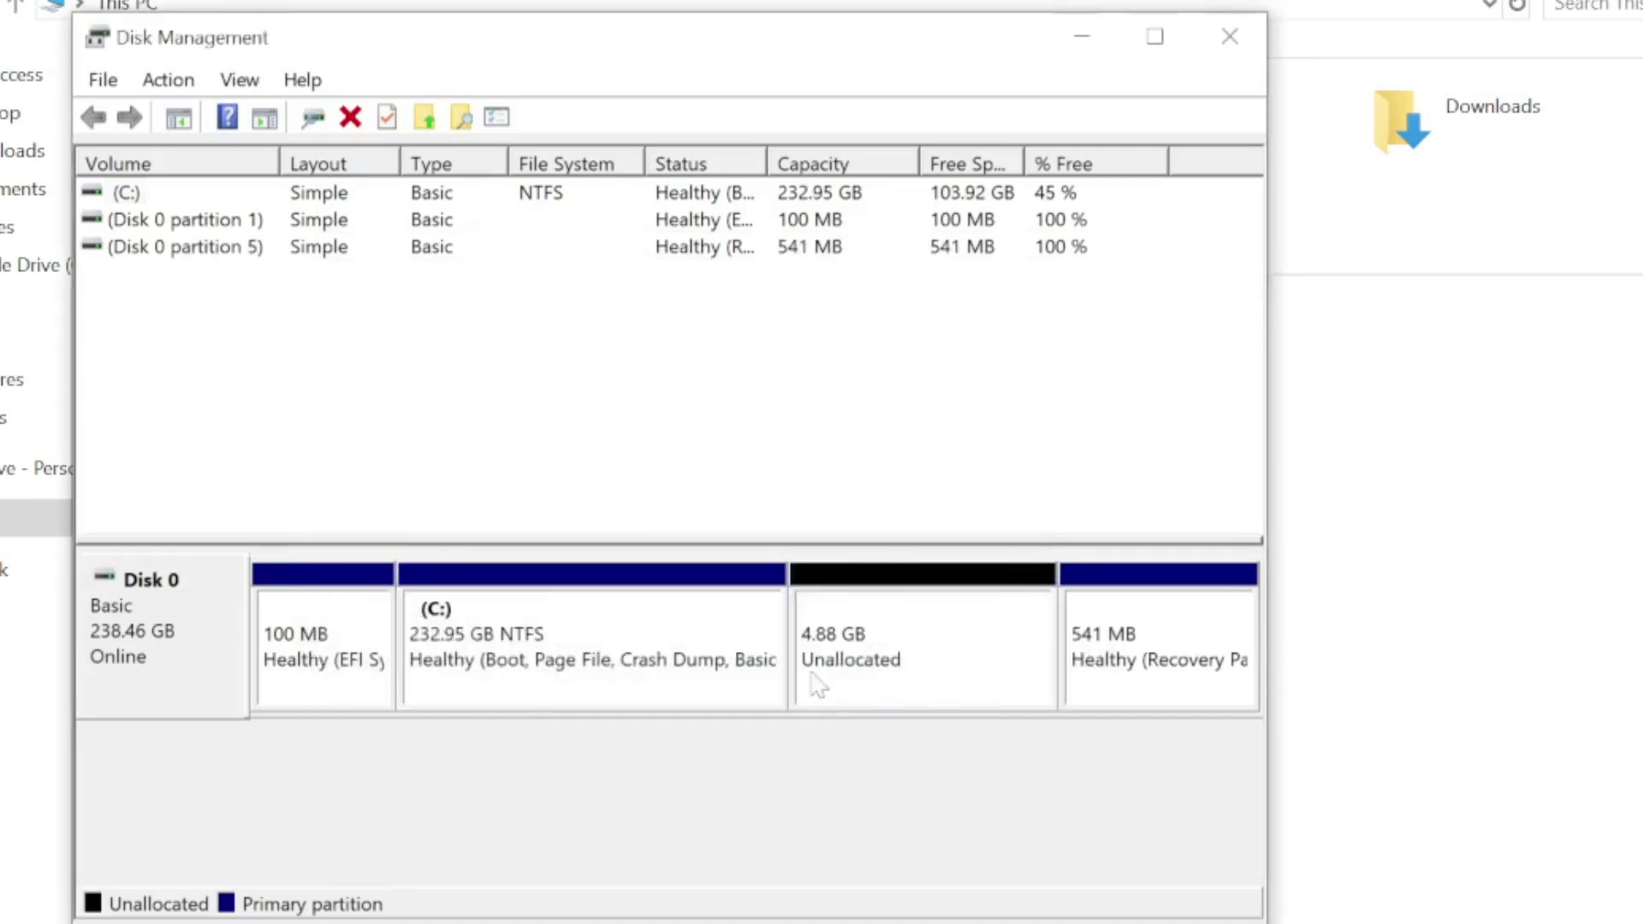
Start a new simple volume on the unallocated space of Disk 0 with a size of 5000 MB
click(982, 678)
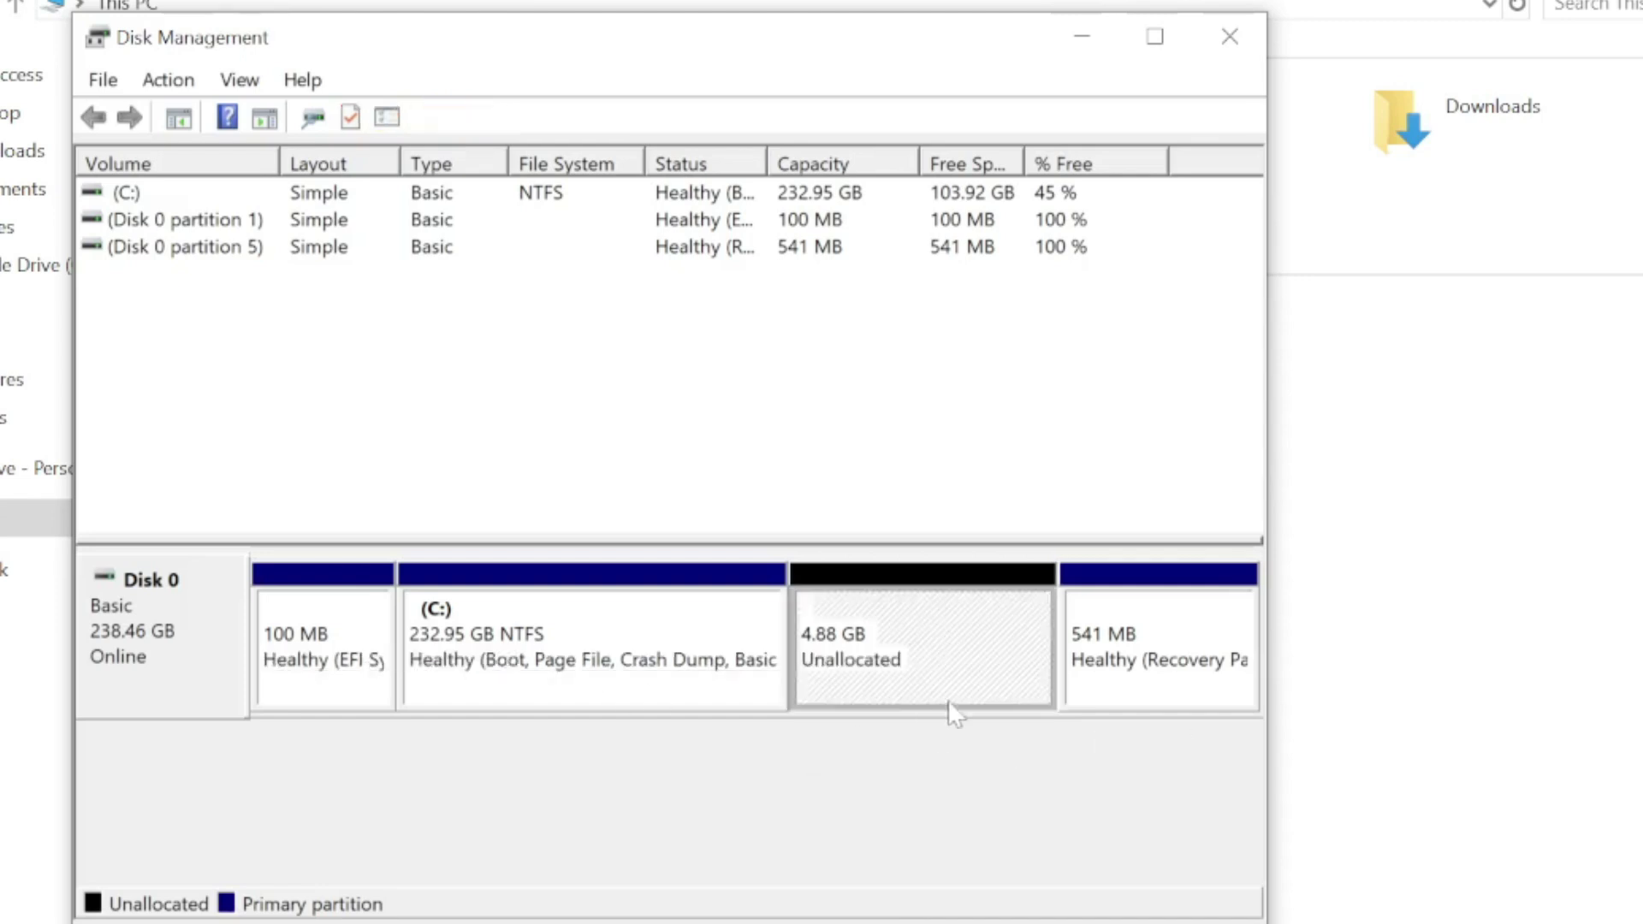
right_click(950, 632)
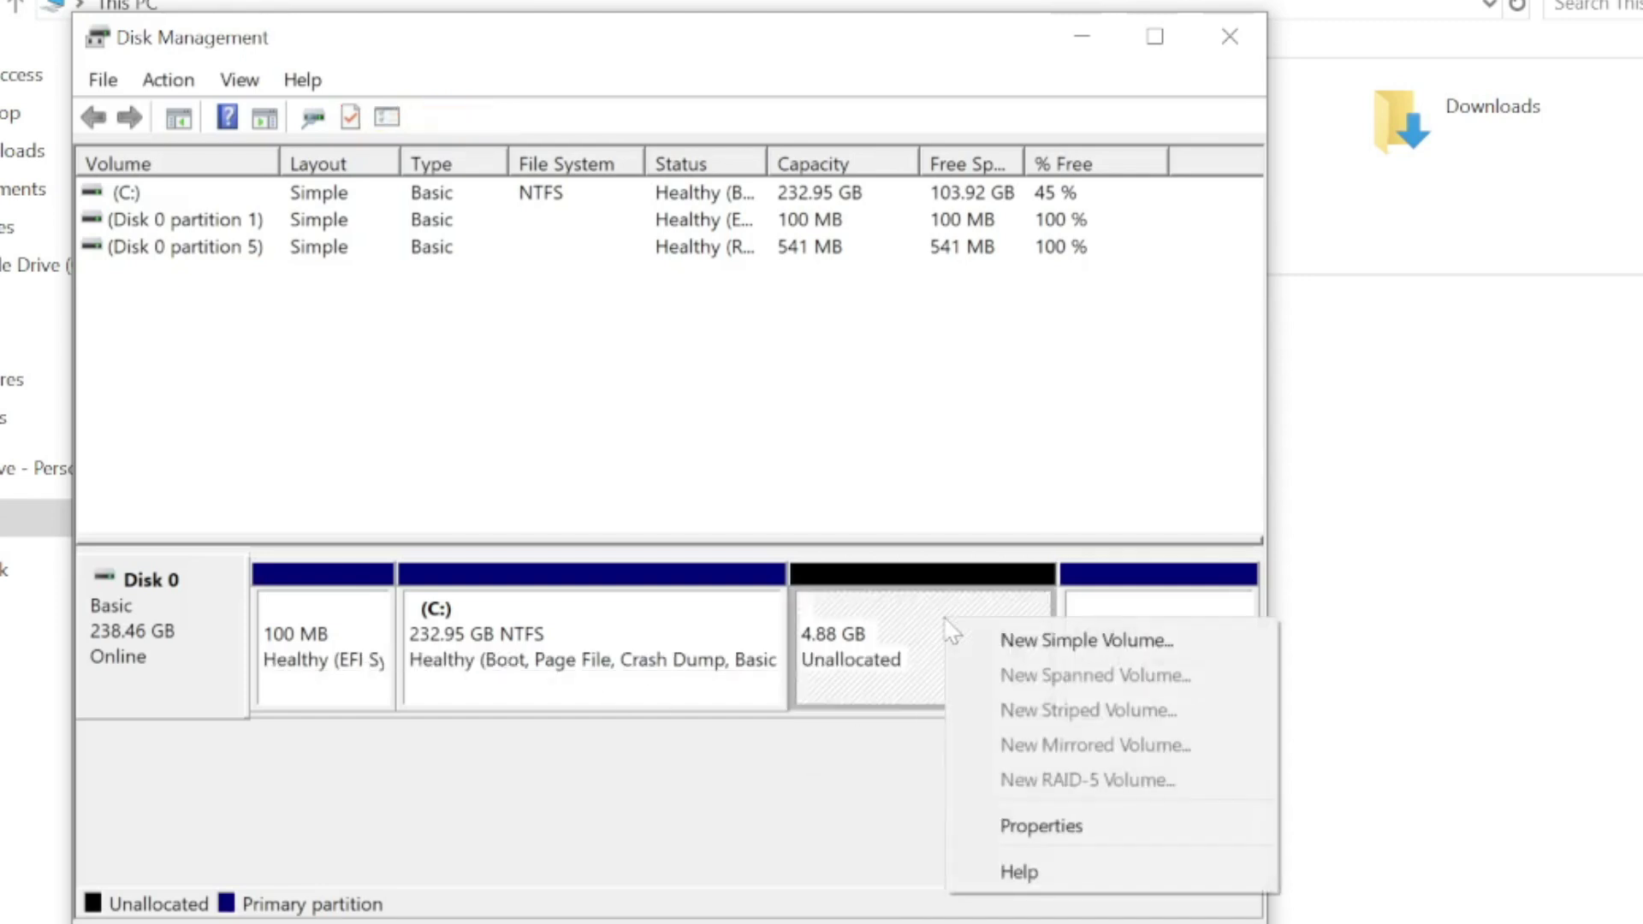
click(1023, 643)
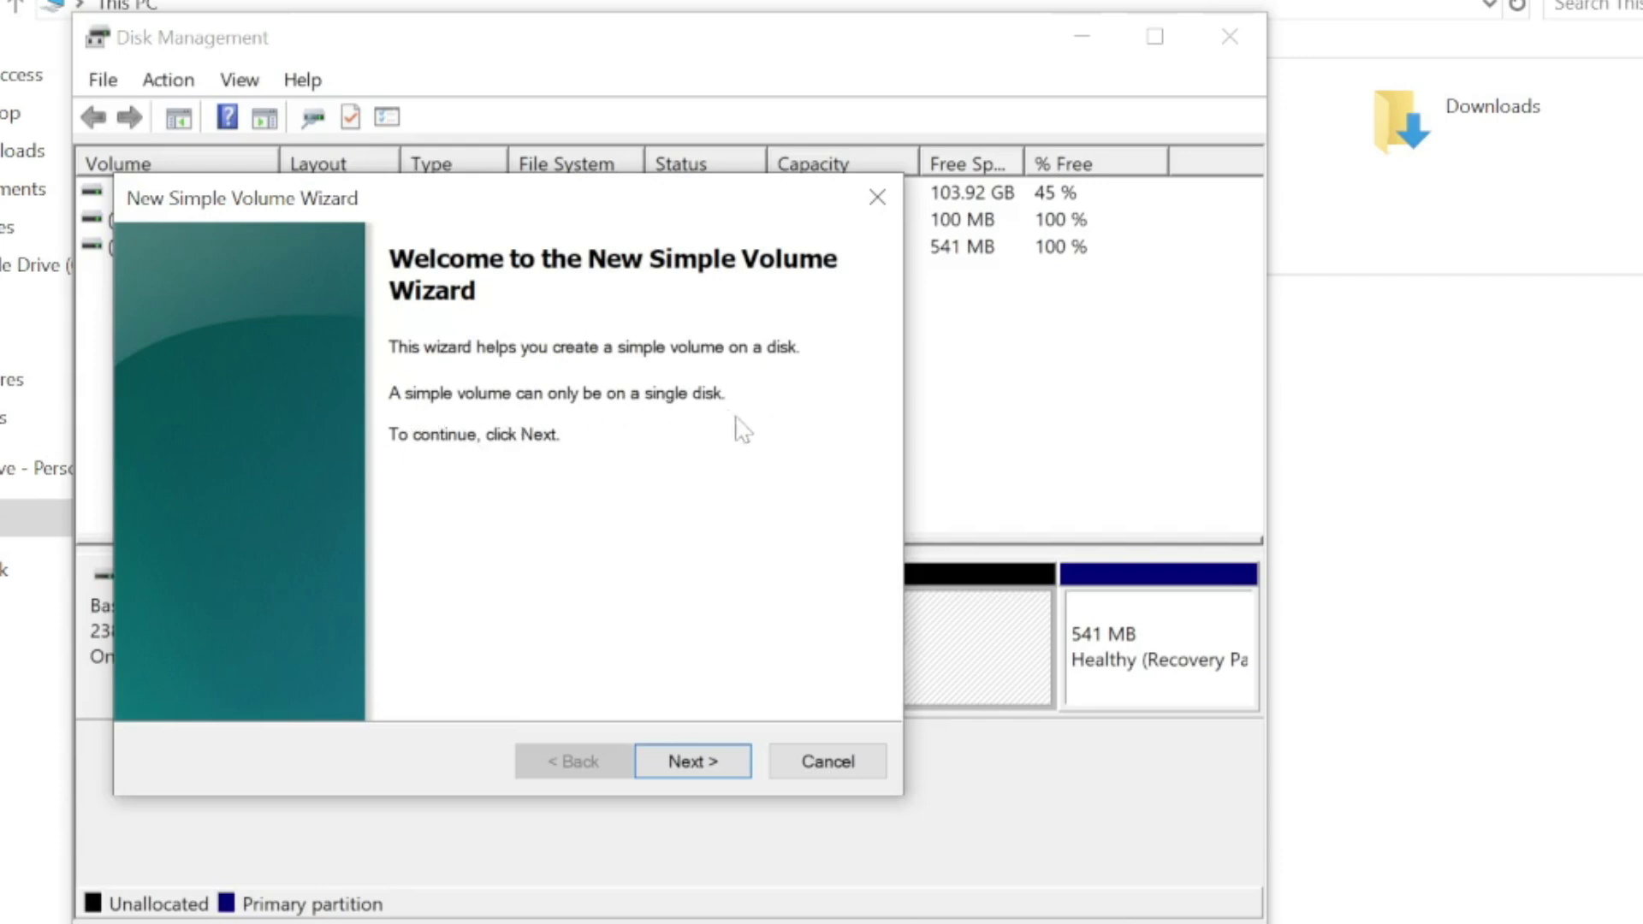
click(695, 764)
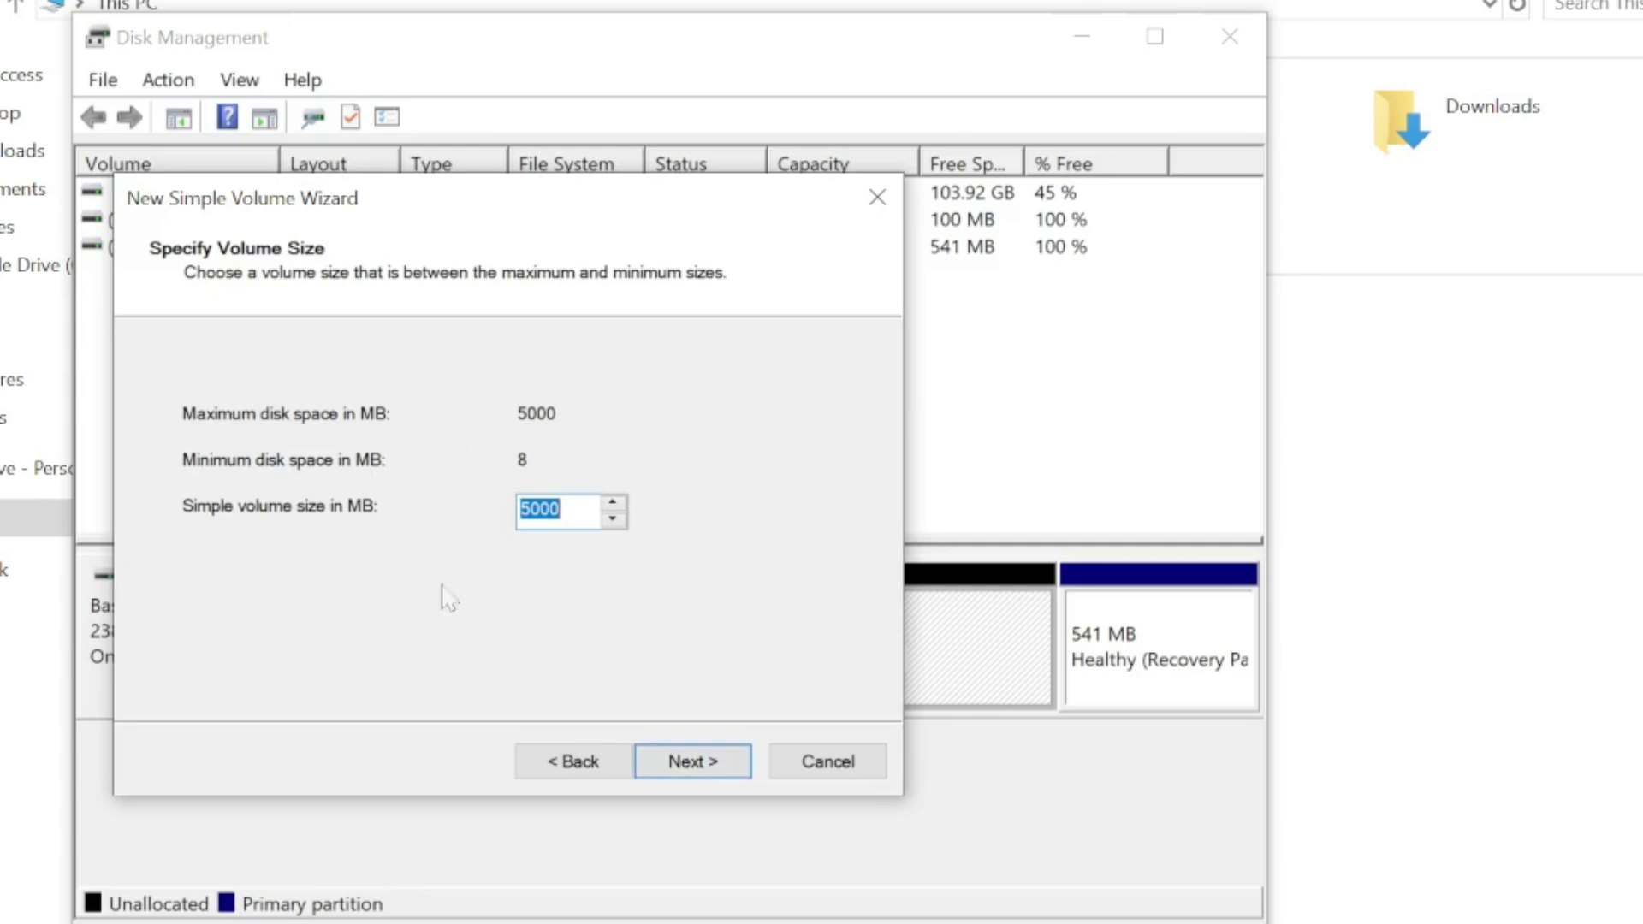
click(680, 774)
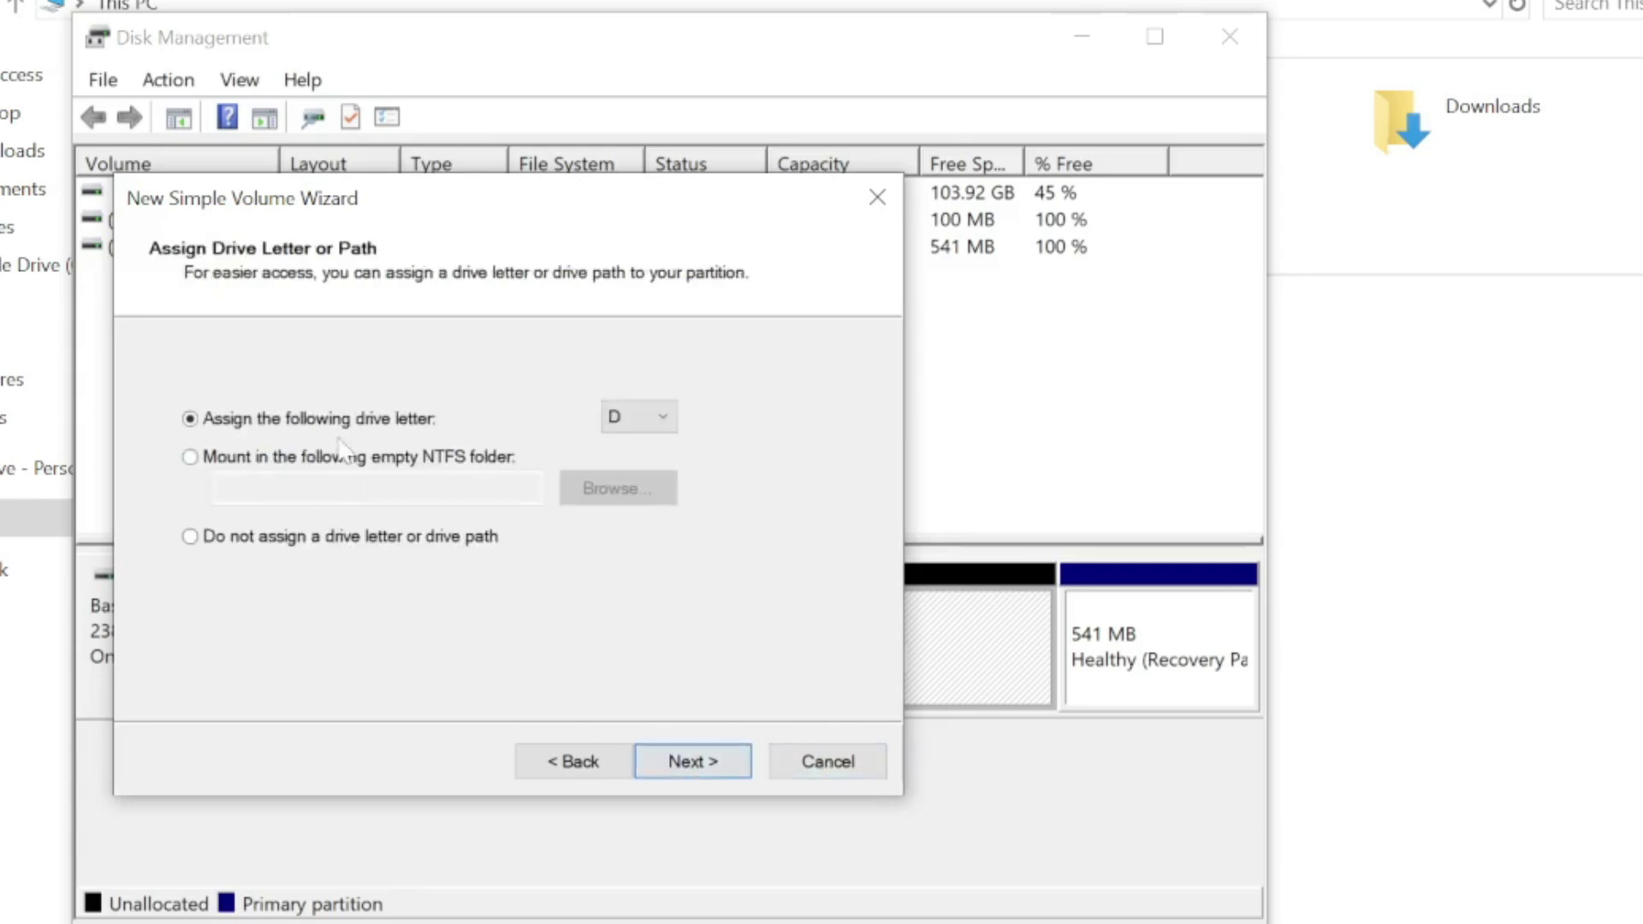
Assign drive letter D to the new volume
click(663, 418)
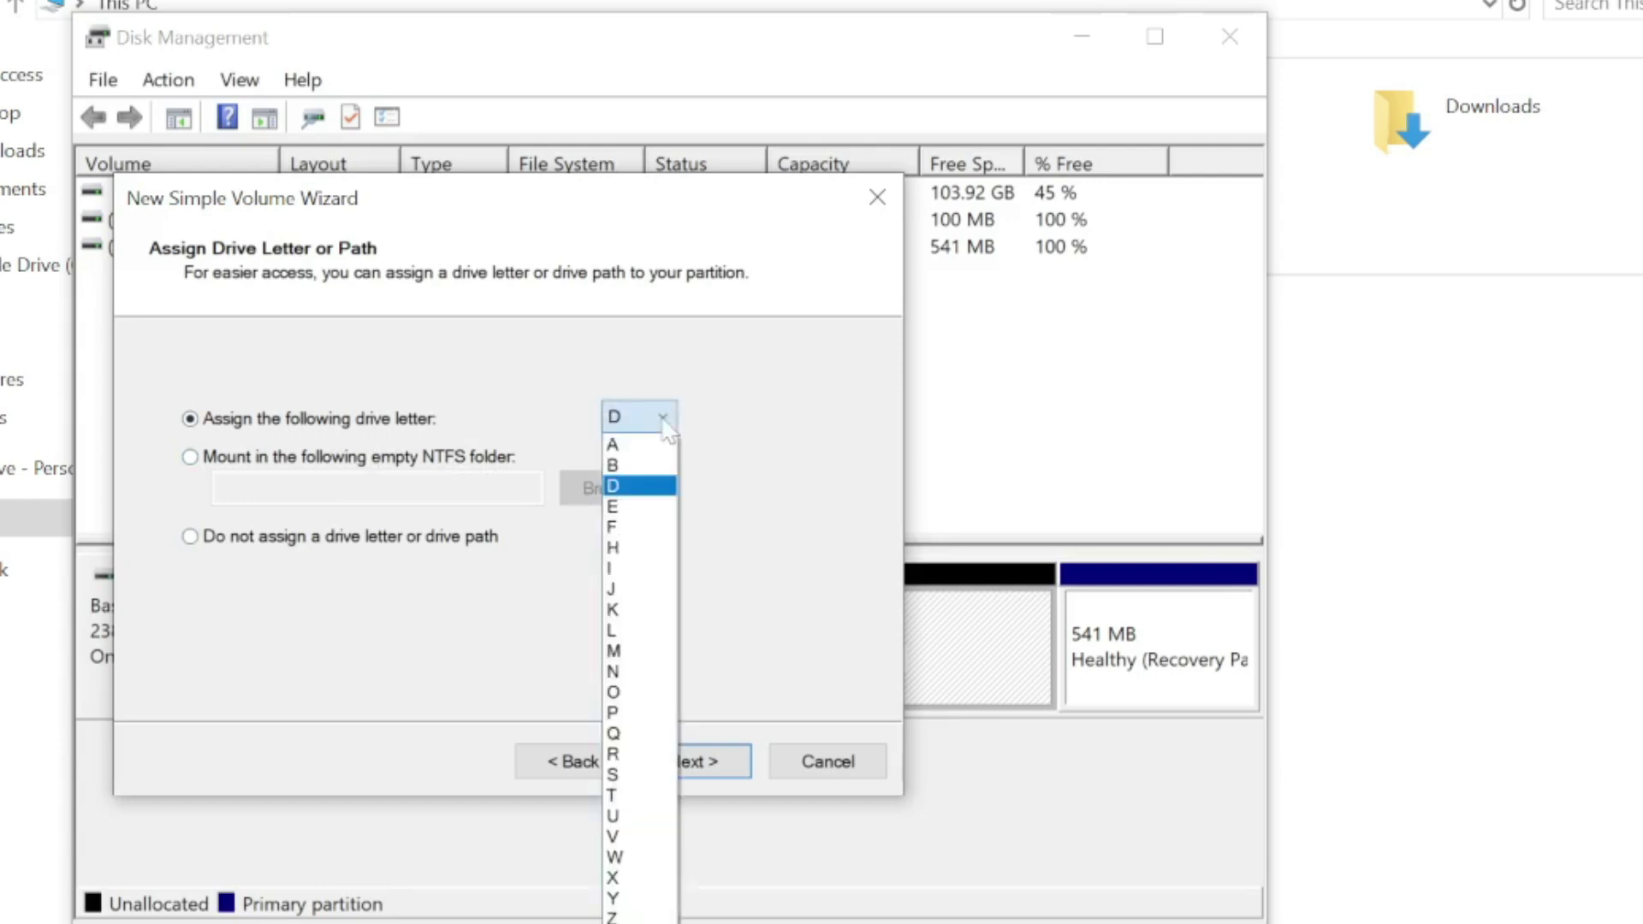
click(640, 484)
click(691, 761)
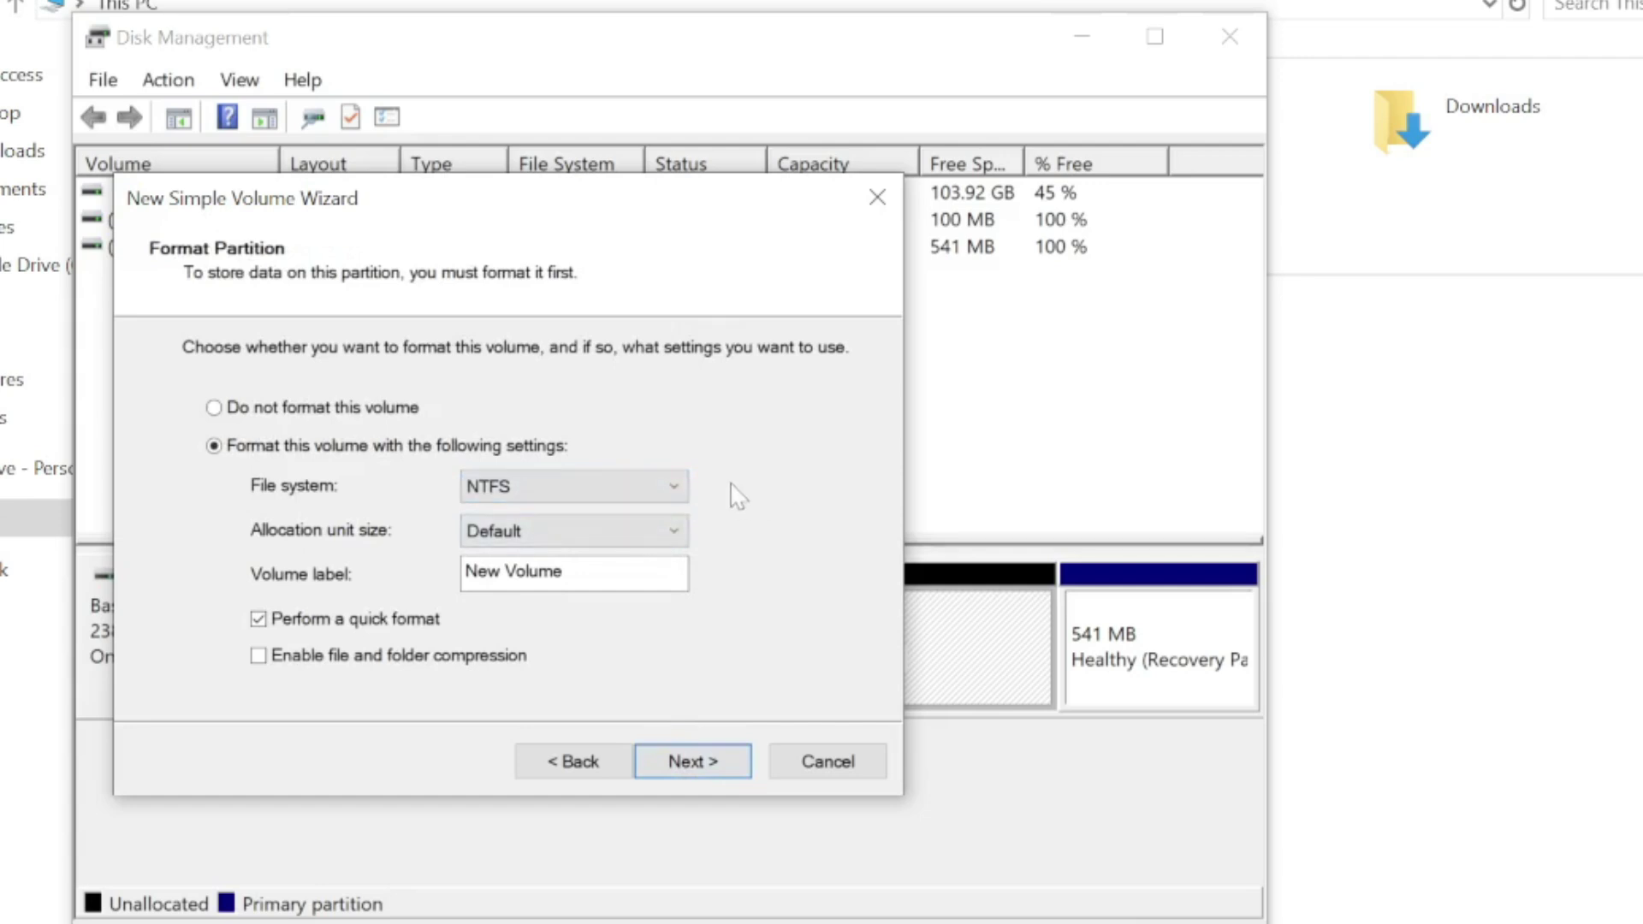
Choose NTFS as the new volume's file system, finish creating it with the default format settings, and close Disk Management
click(649, 492)
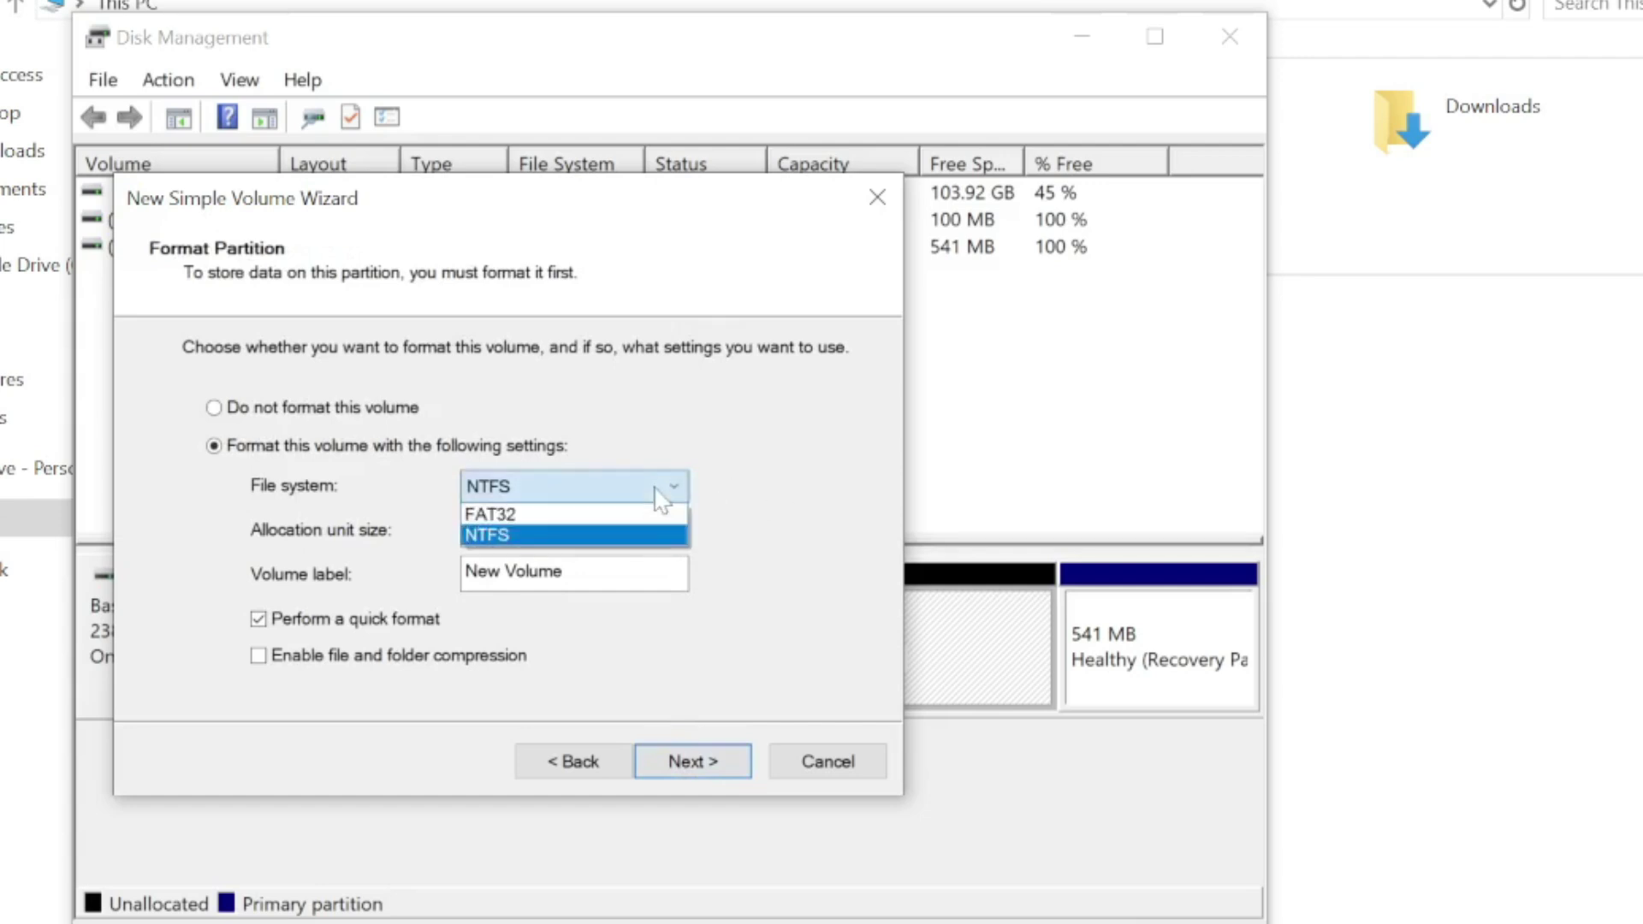
click(640, 539)
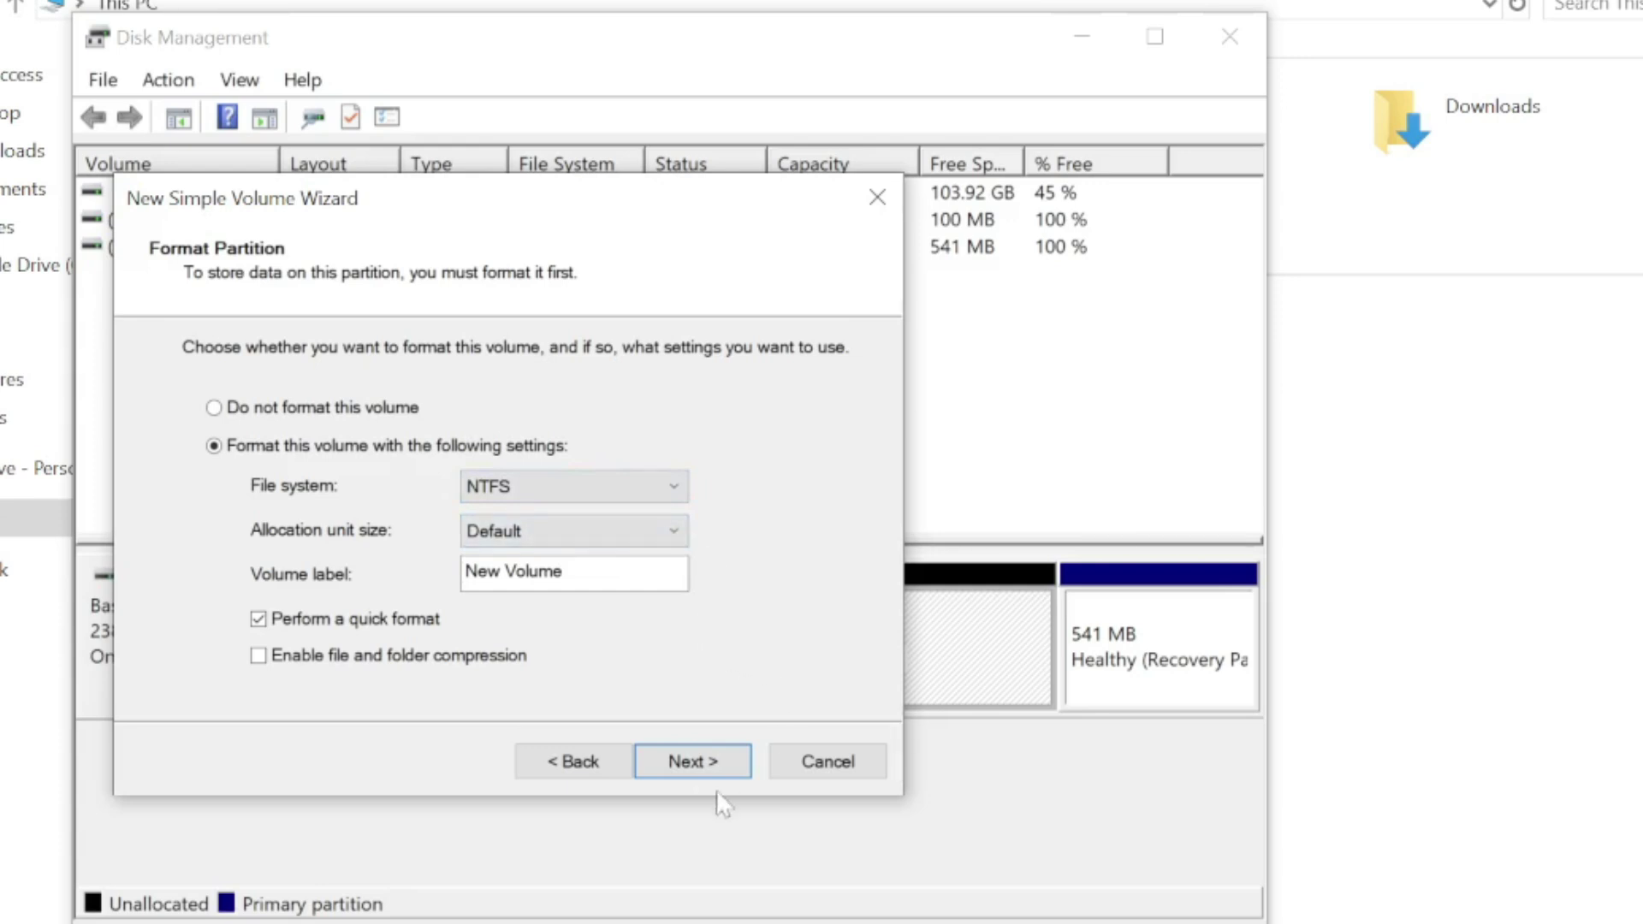
click(704, 763)
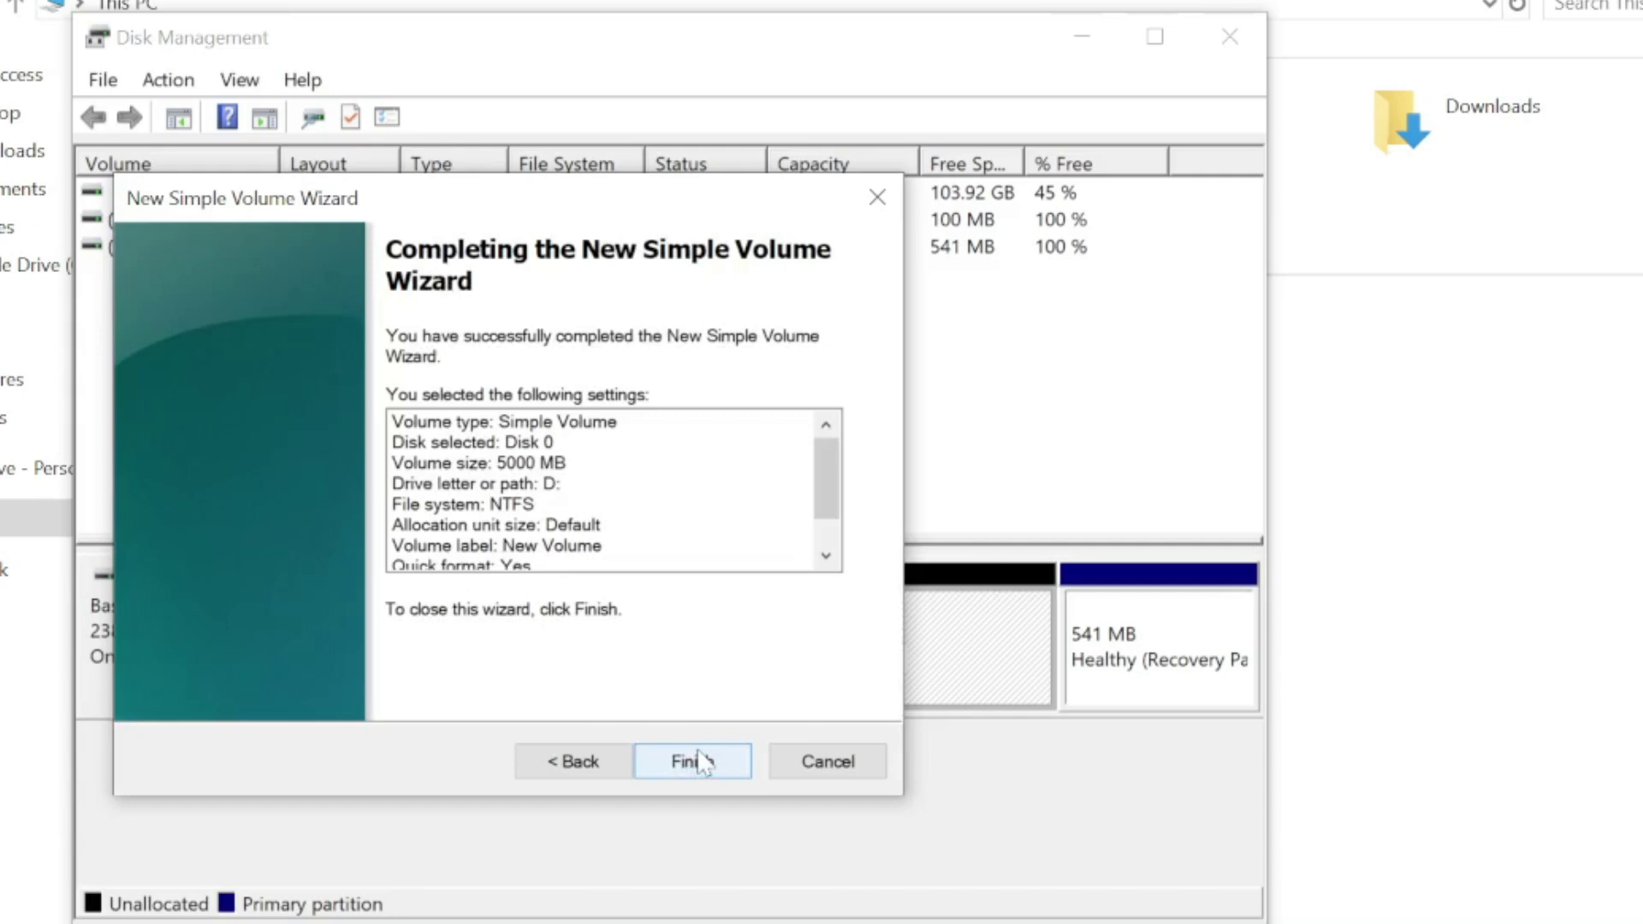
click(696, 774)
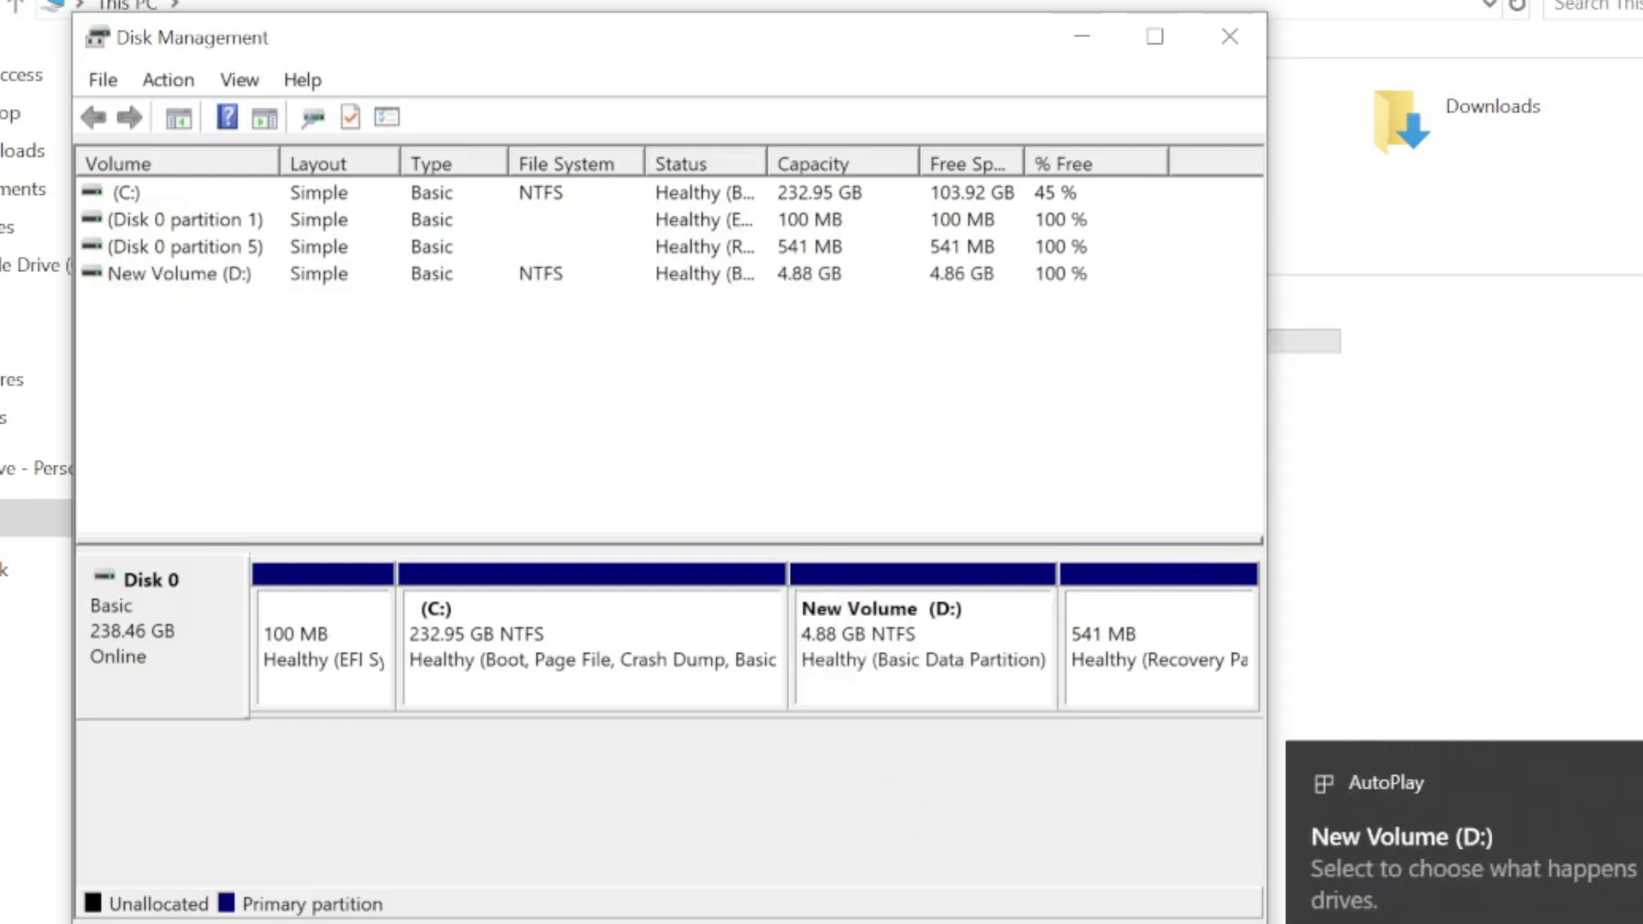
click(1229, 36)
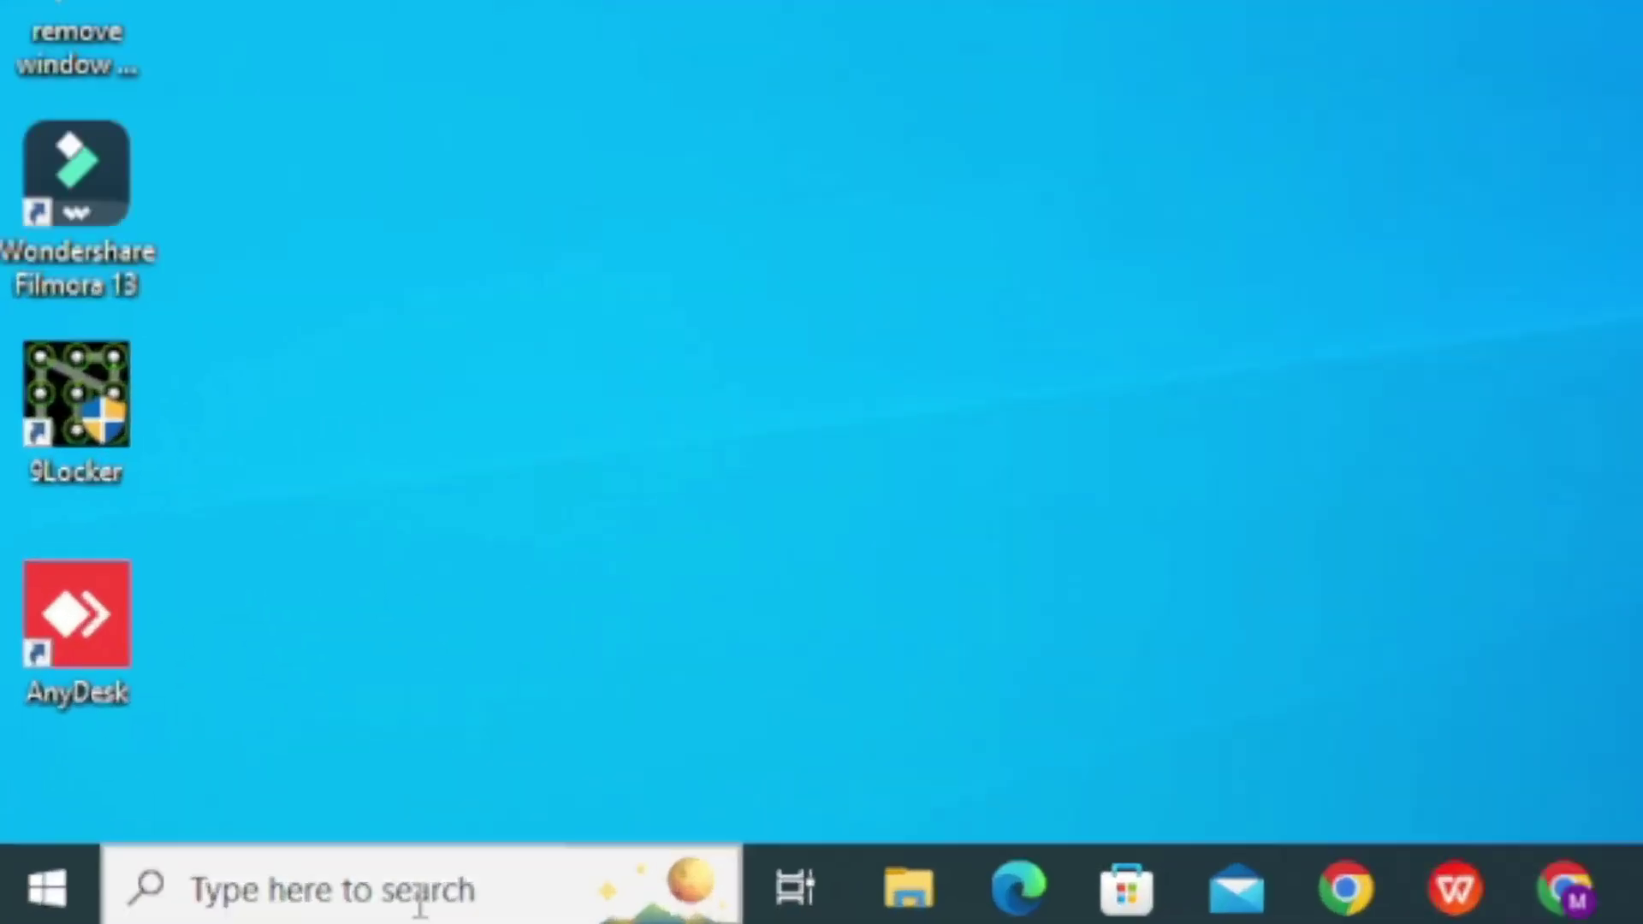
Open the hard disk partition creation and formatting tool from Control Panel's System and Security category
click(228, 912)
text(contr)
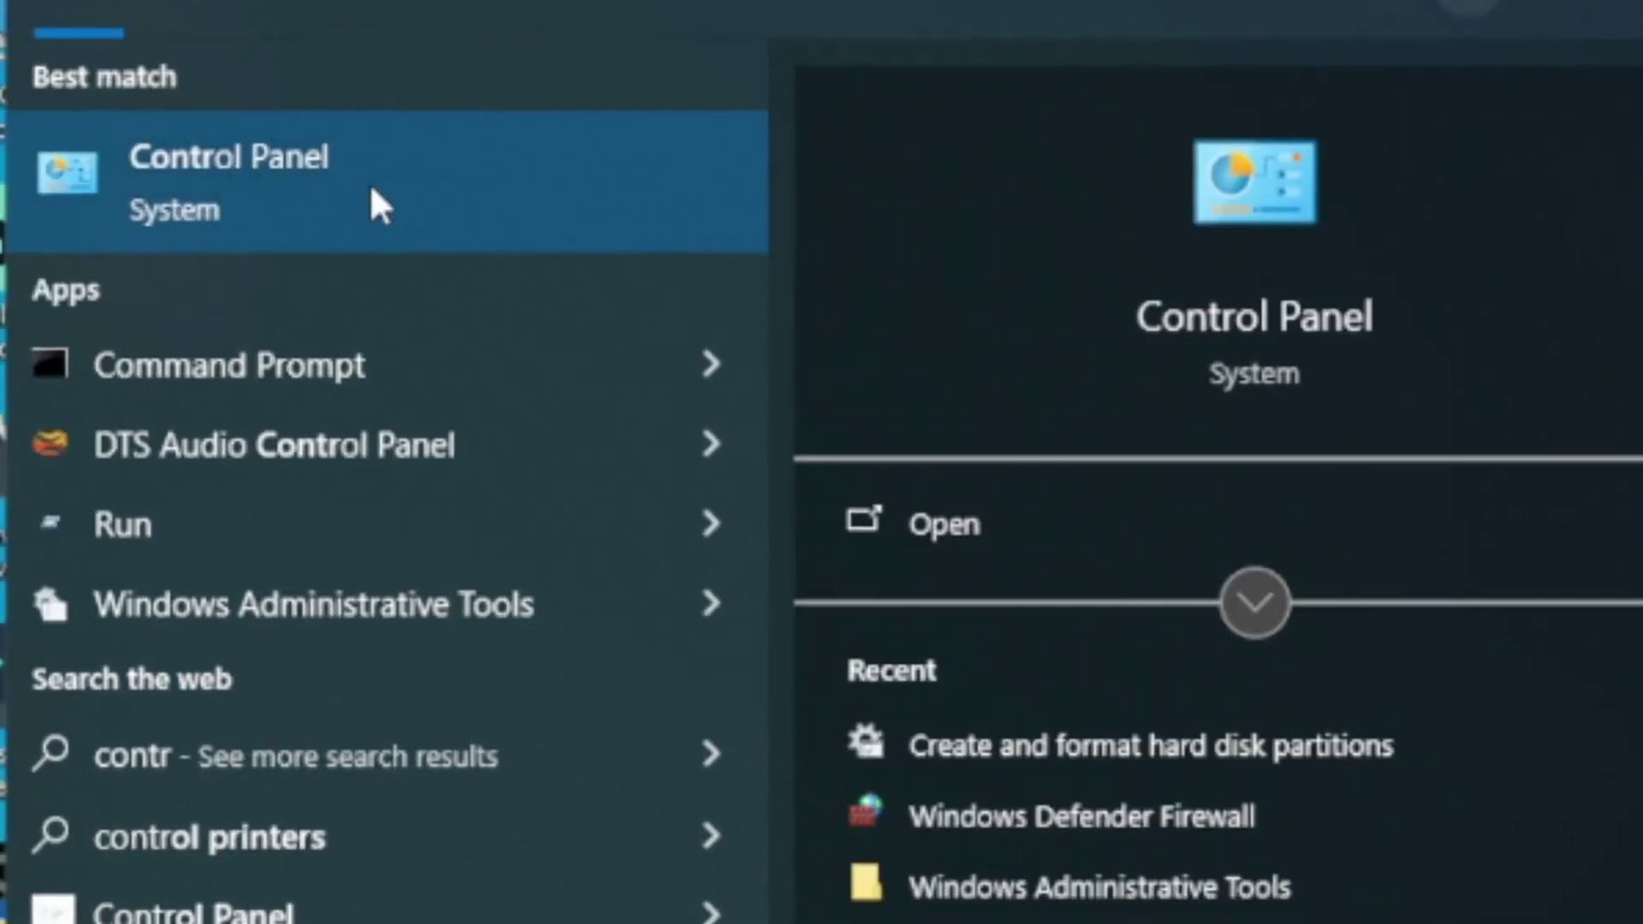
click(376, 205)
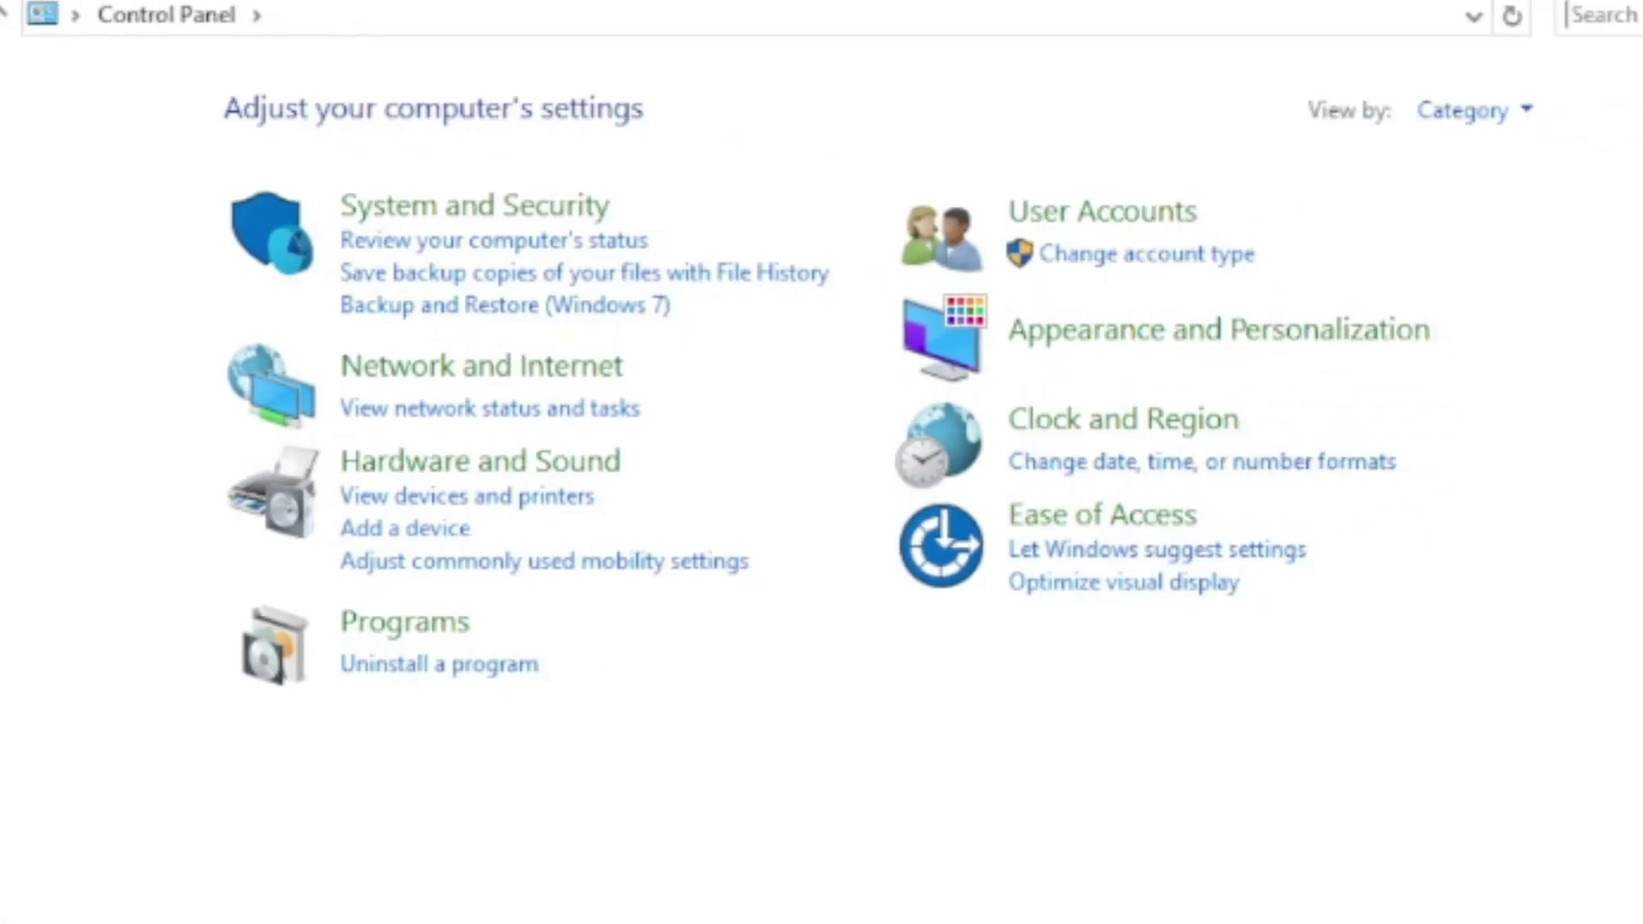
click(370, 214)
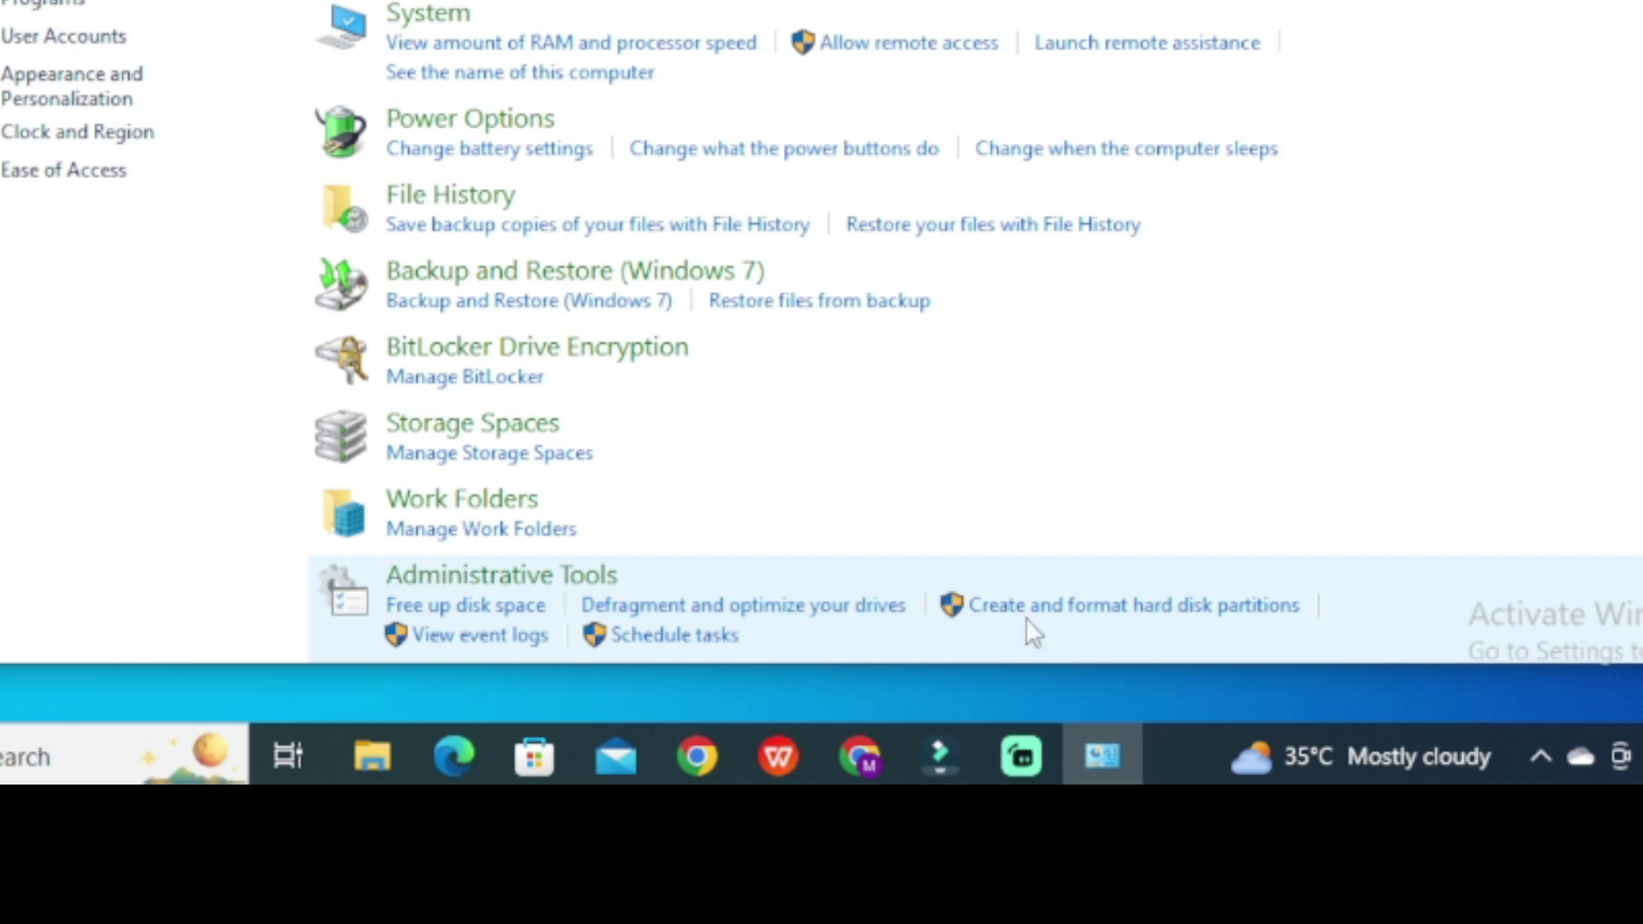
click(1066, 605)
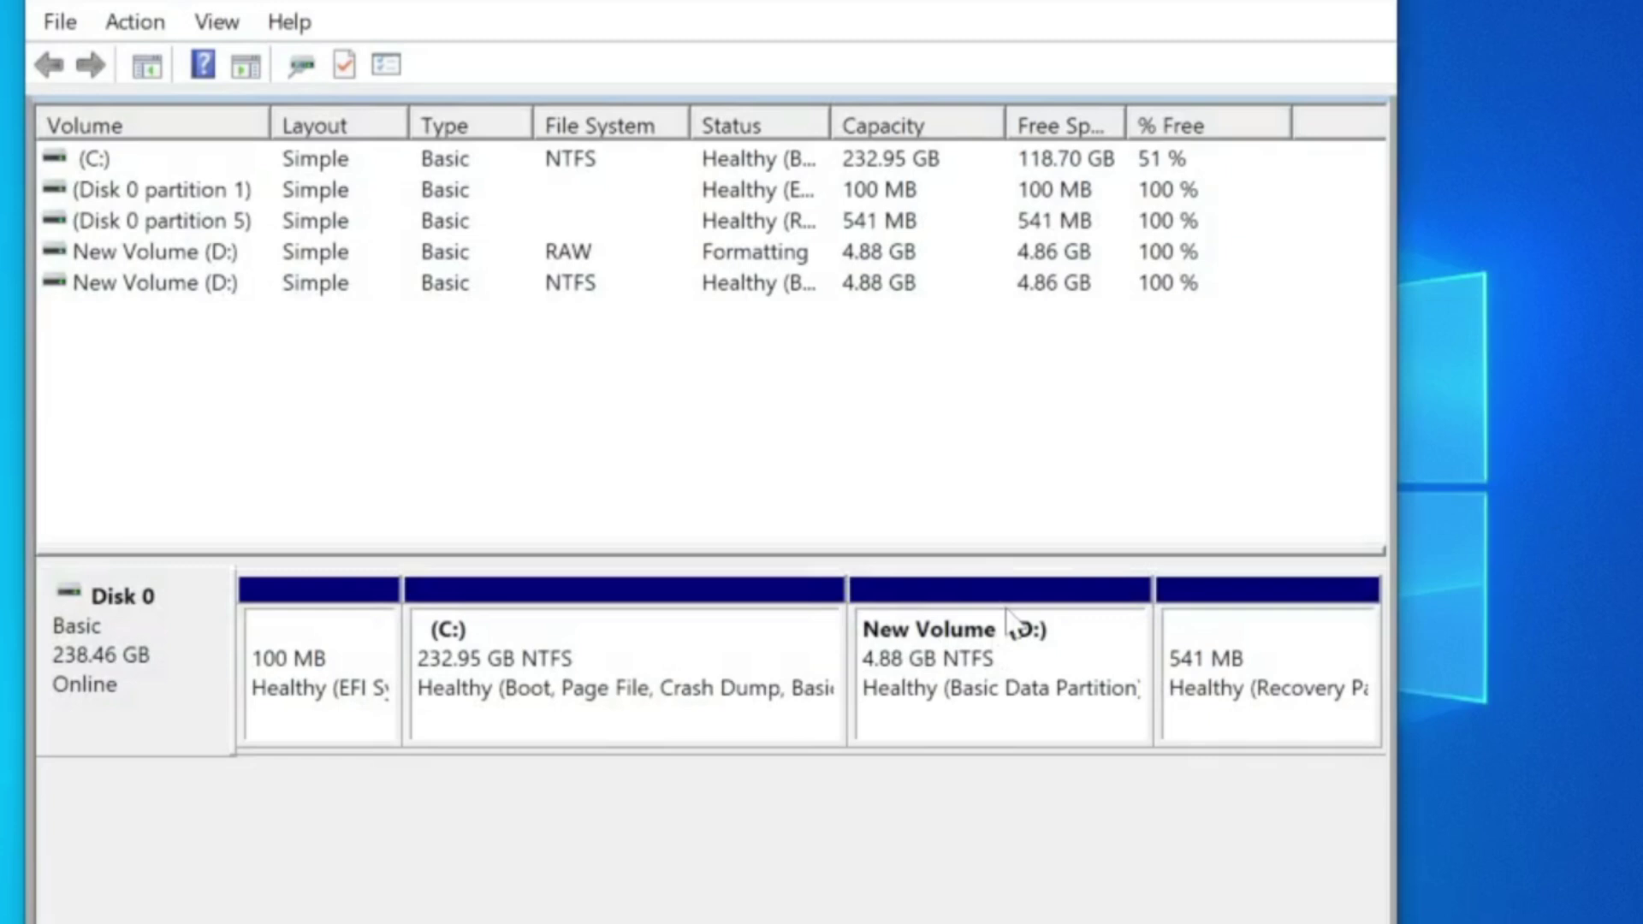
Delete the volume New Volume (D:) from Disk 0, accepting the erasure of its data
right_click(1008, 611)
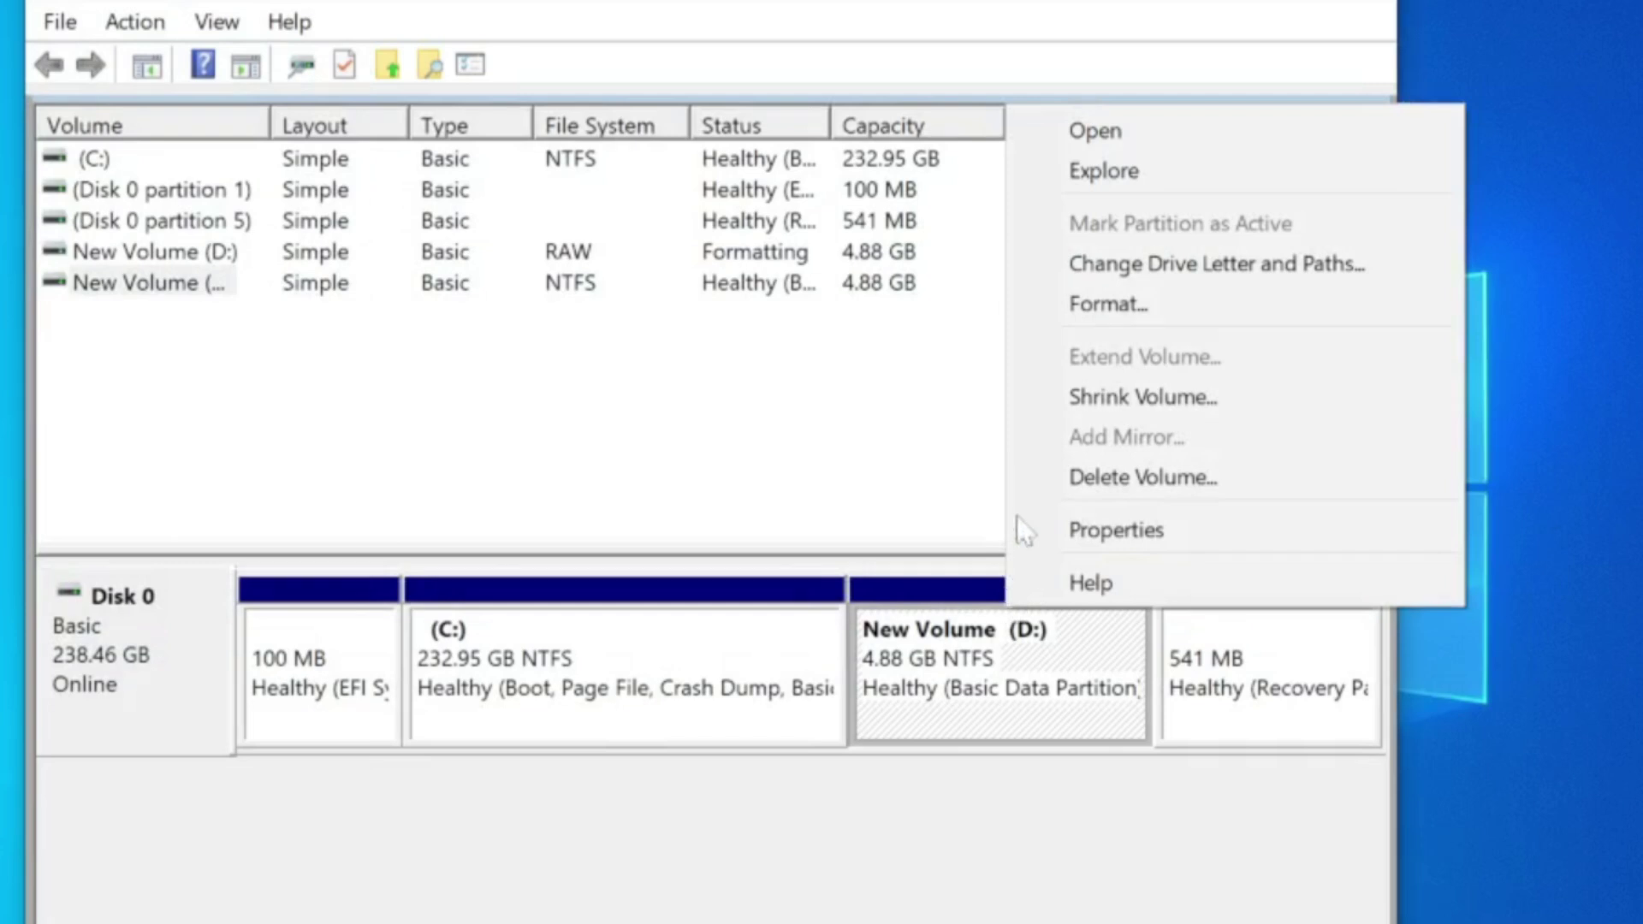
click(1131, 477)
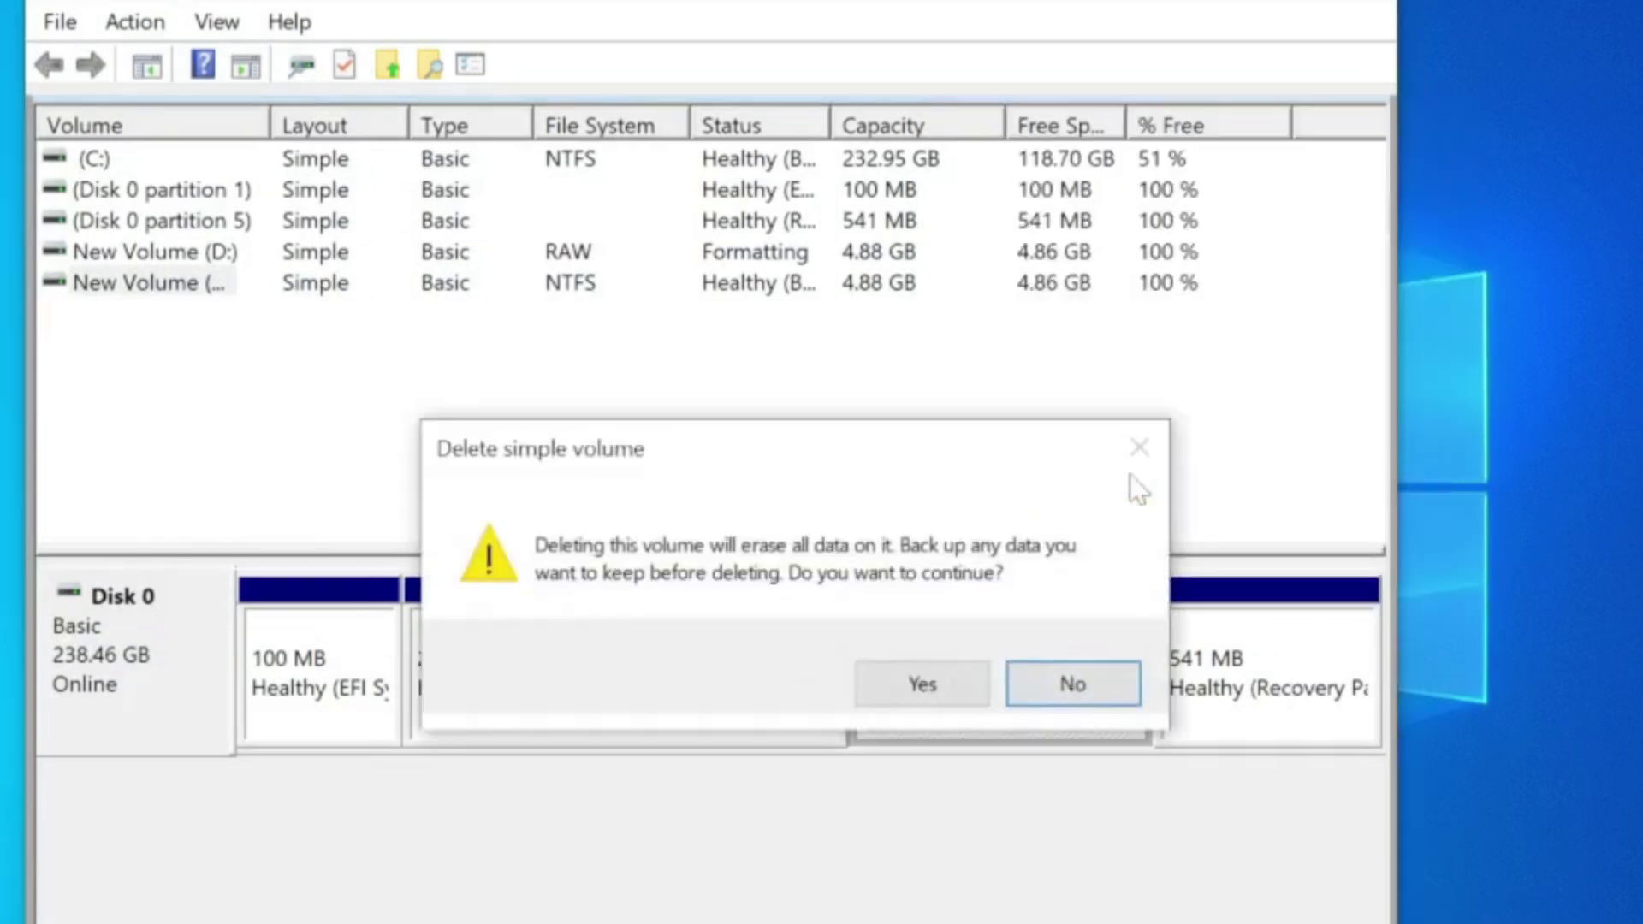
click(934, 683)
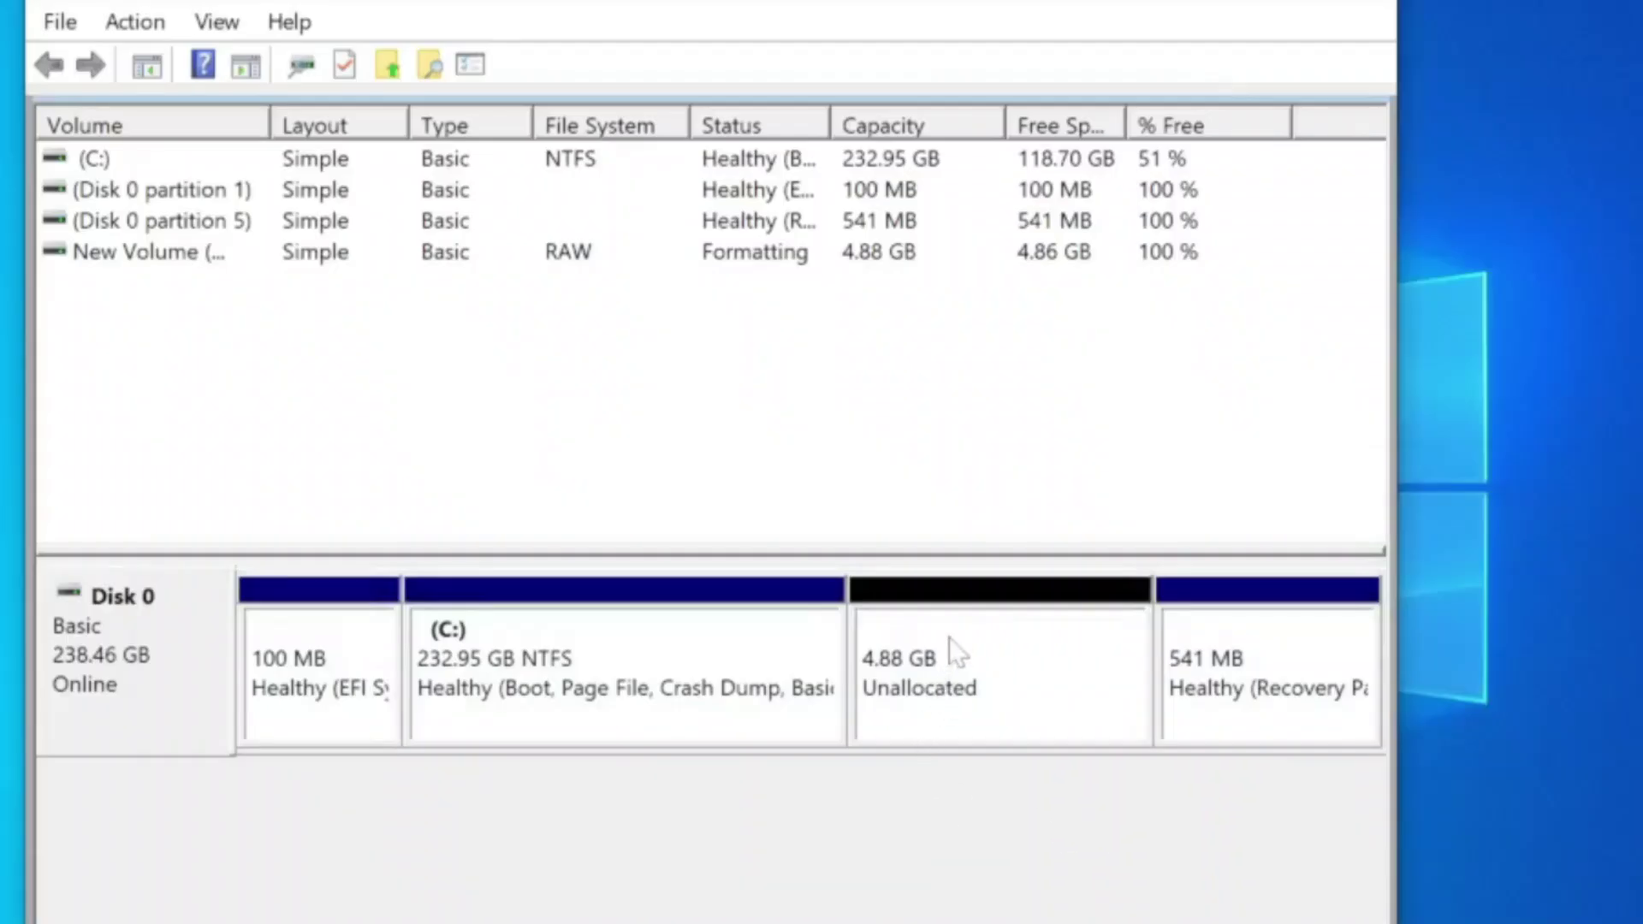
Extend the C: volume by 5000 MB using the unallocated space on Disk 0
right_click(628, 643)
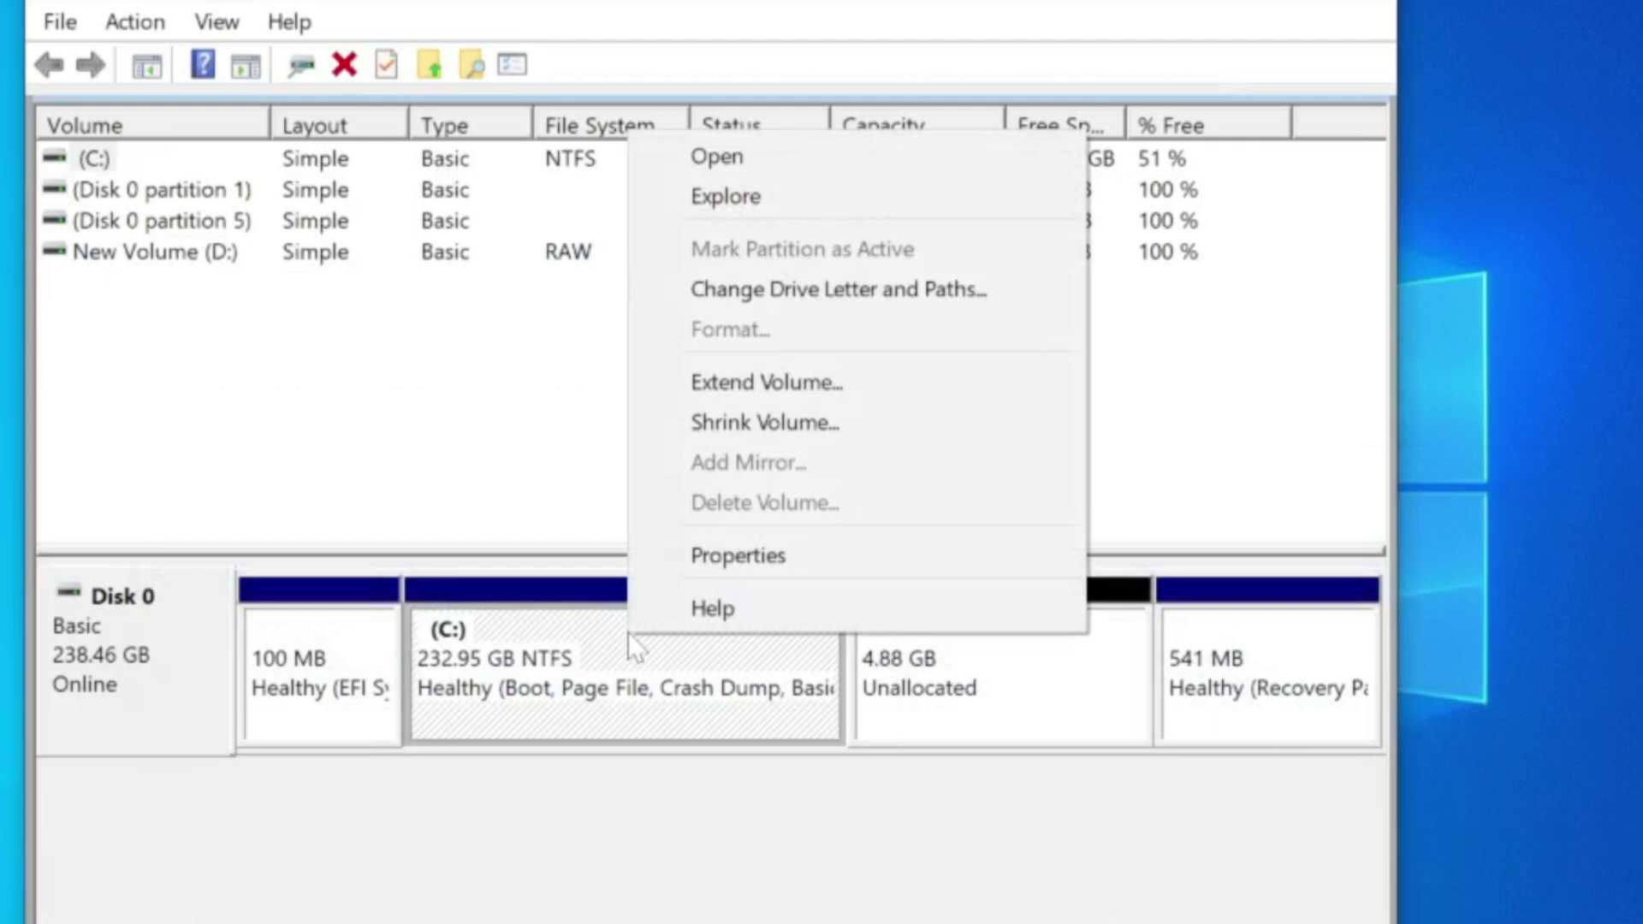
click(727, 386)
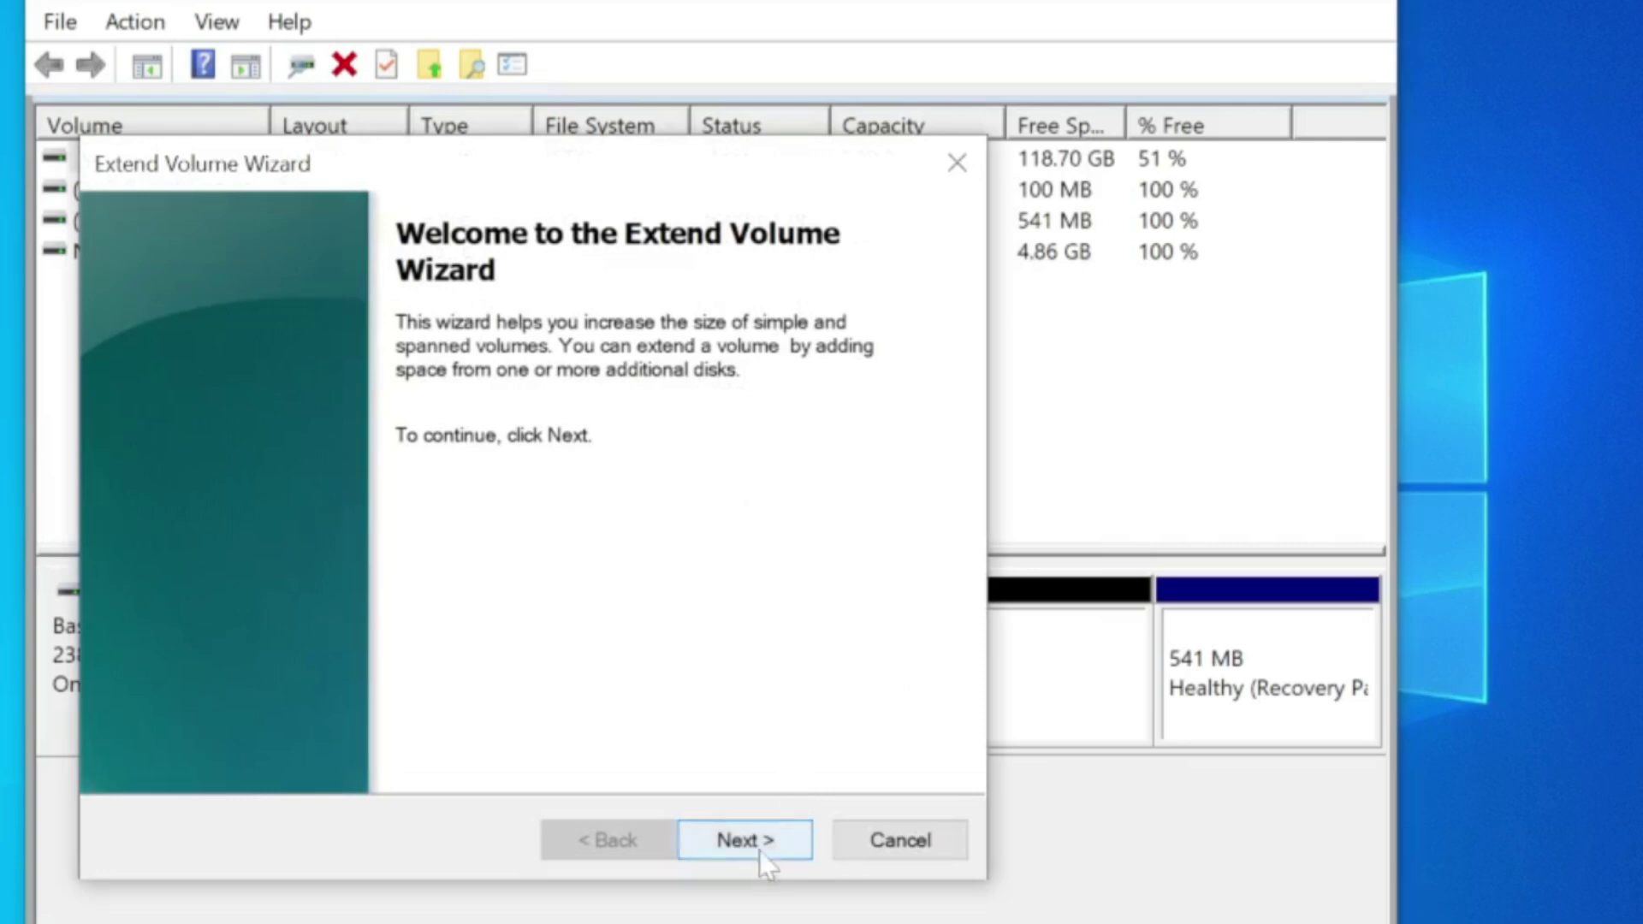
click(760, 856)
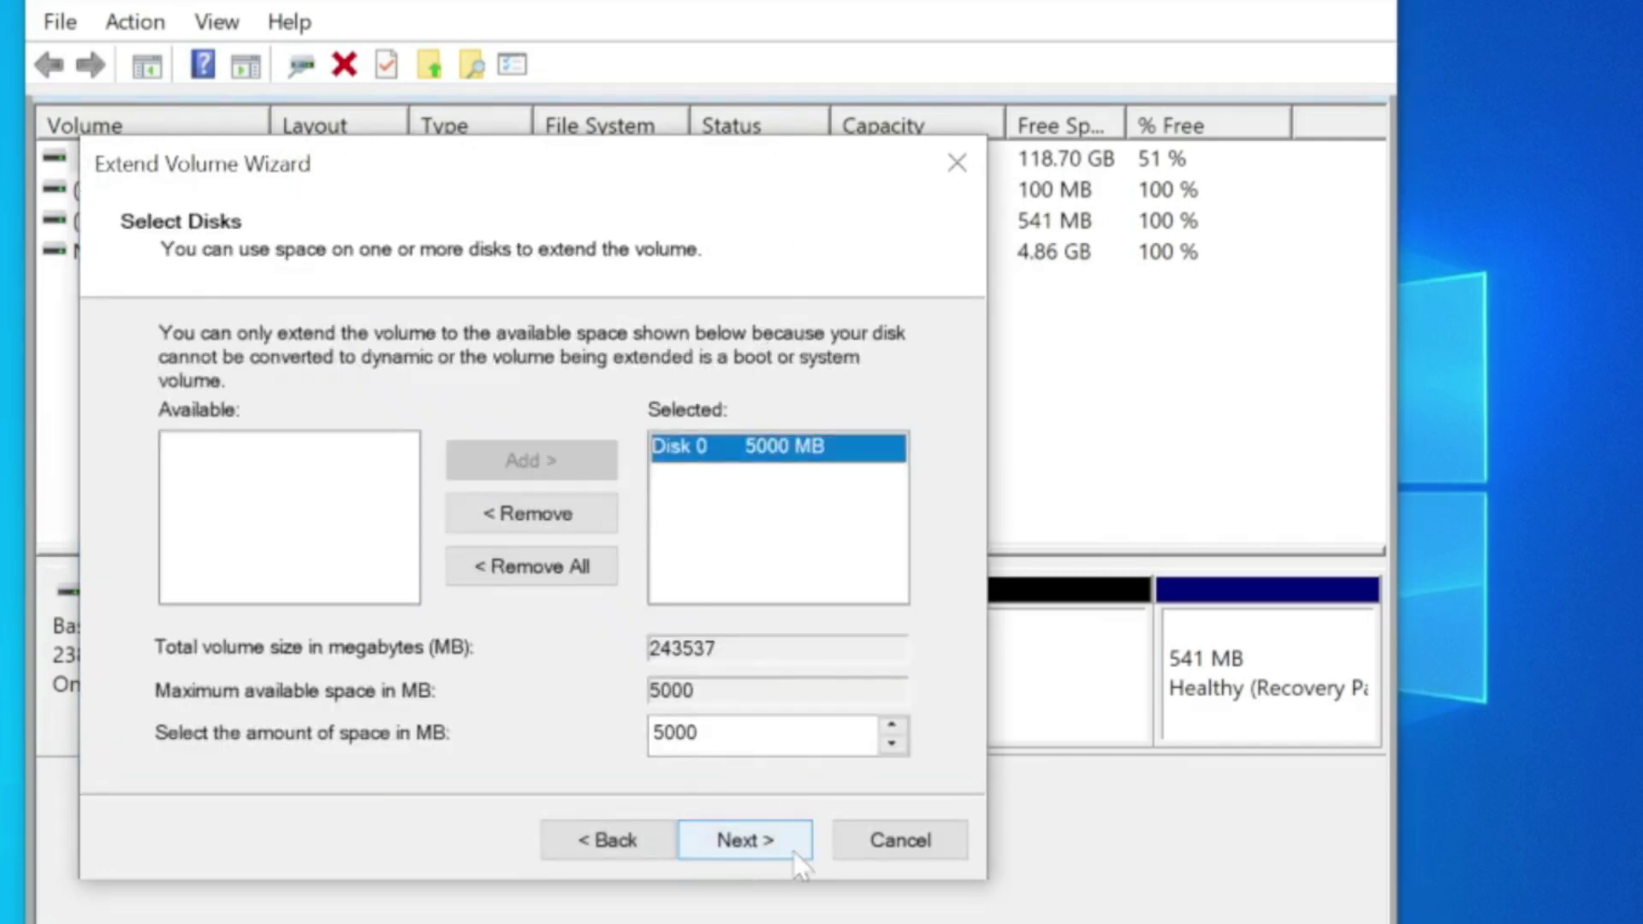
click(746, 841)
click(748, 844)
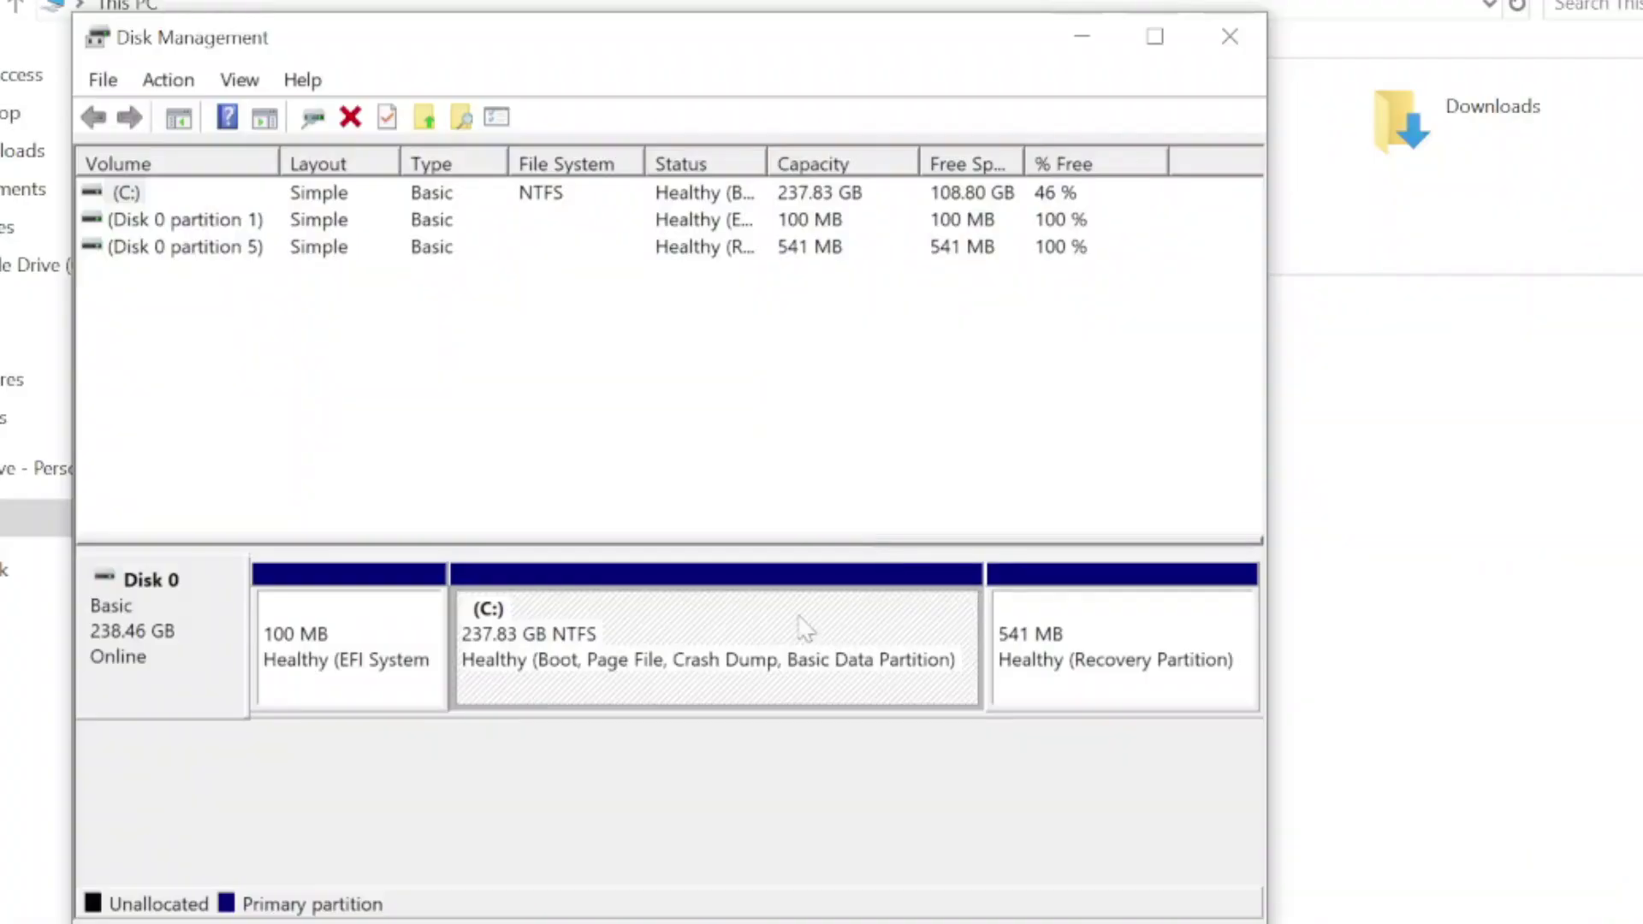
Request a shrink of the C: volume and enter 5000 MB as the amount of space
right_click(804, 629)
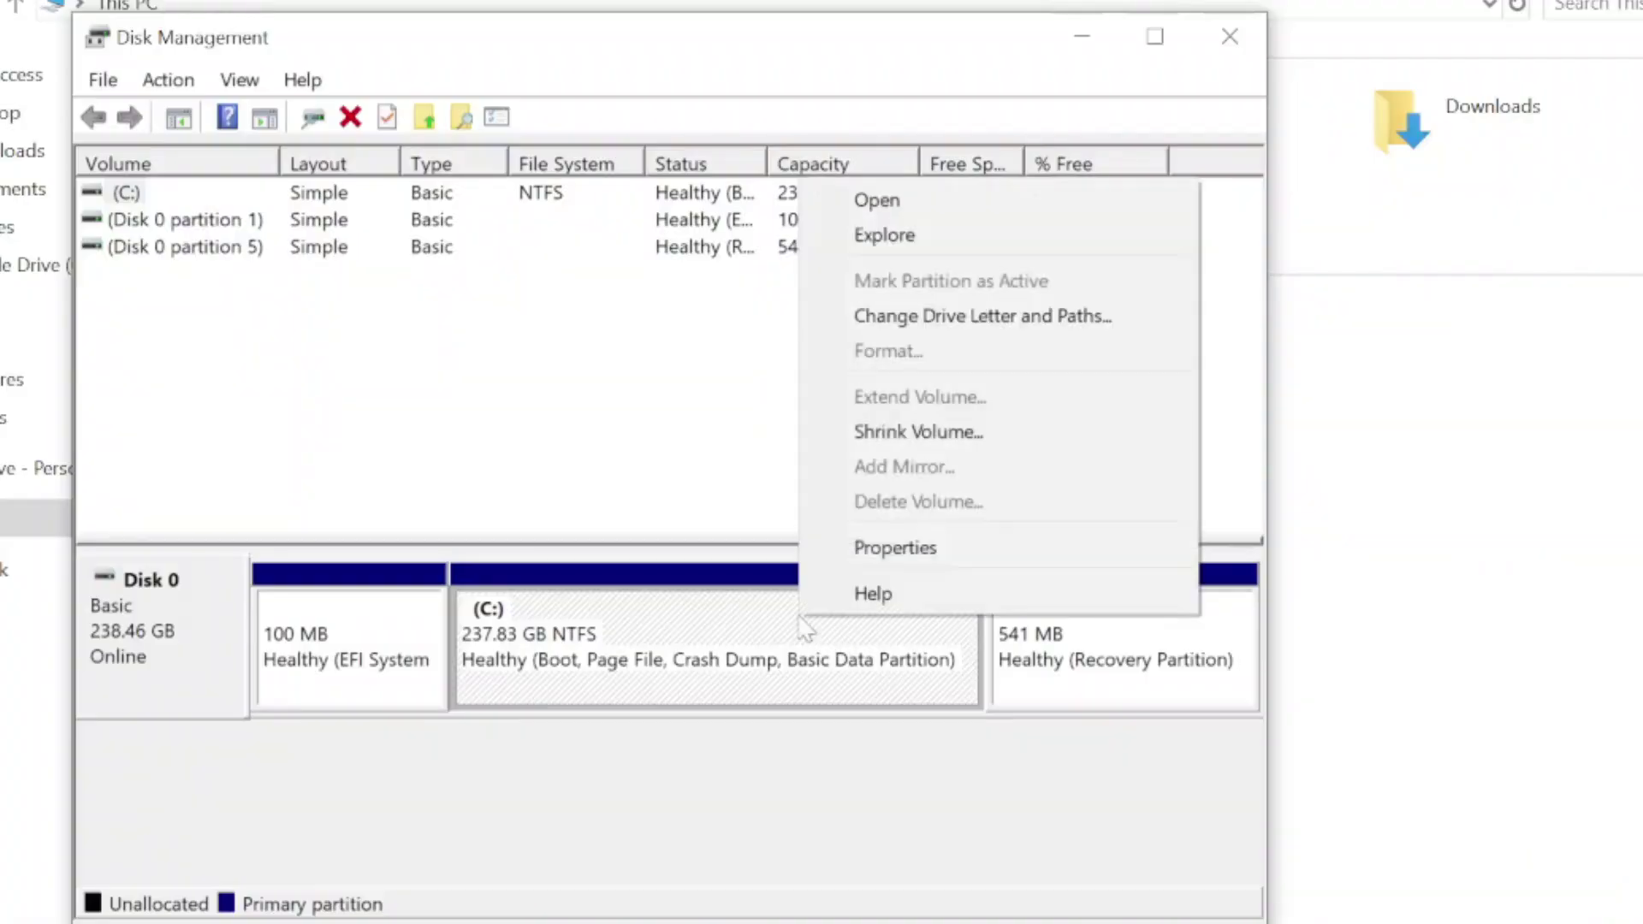
click(904, 437)
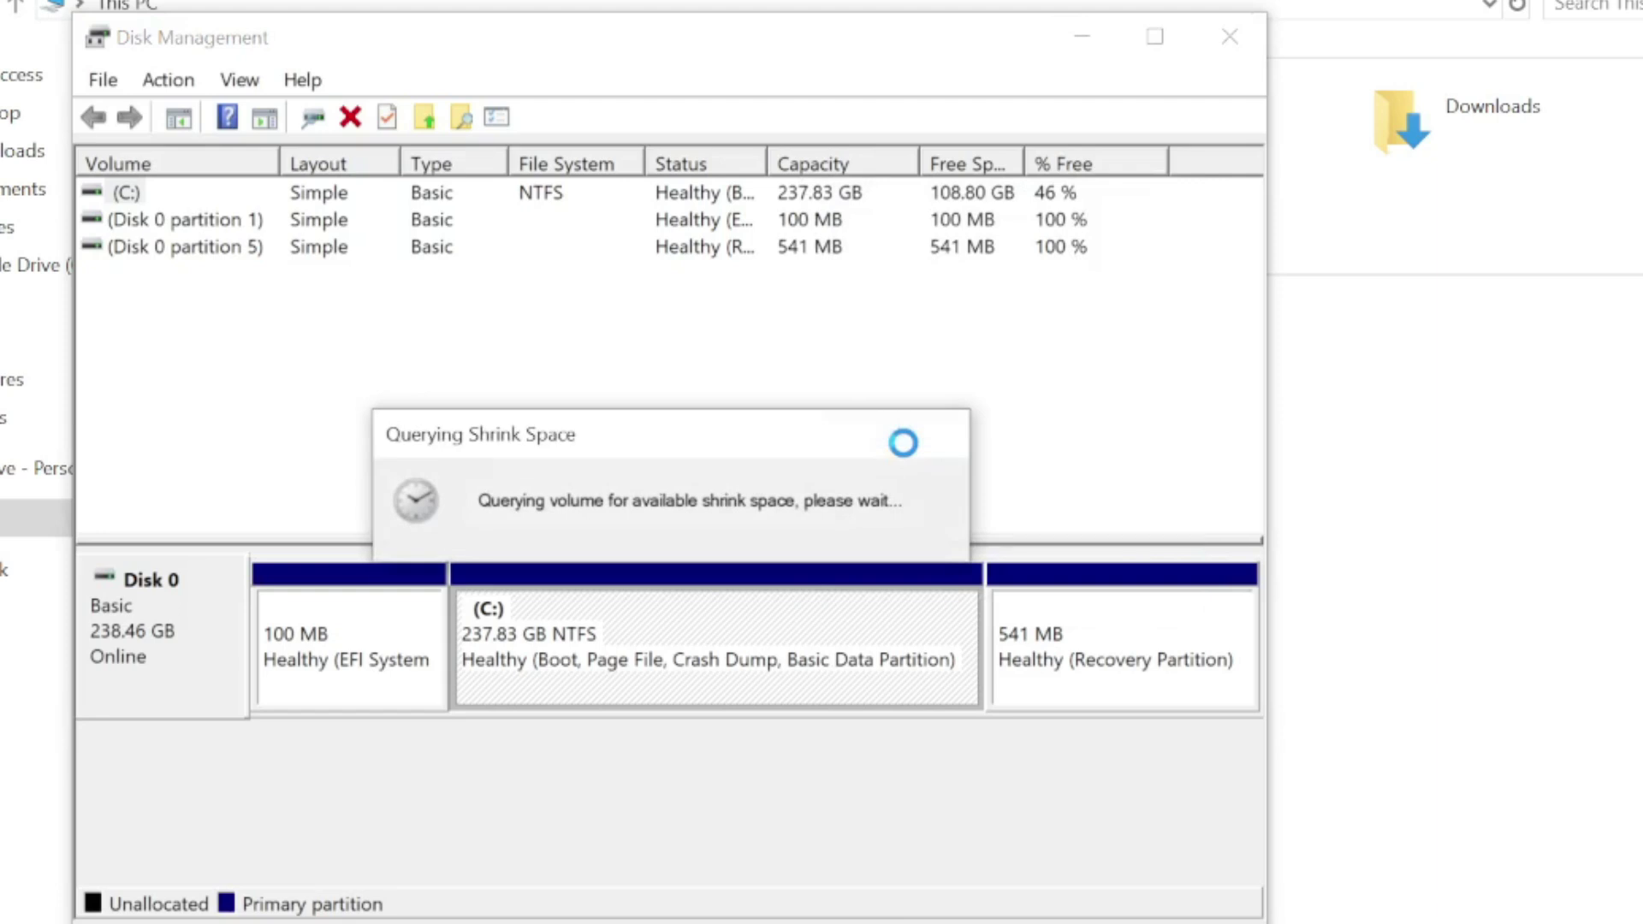
key(BackSpace)
text(5000)
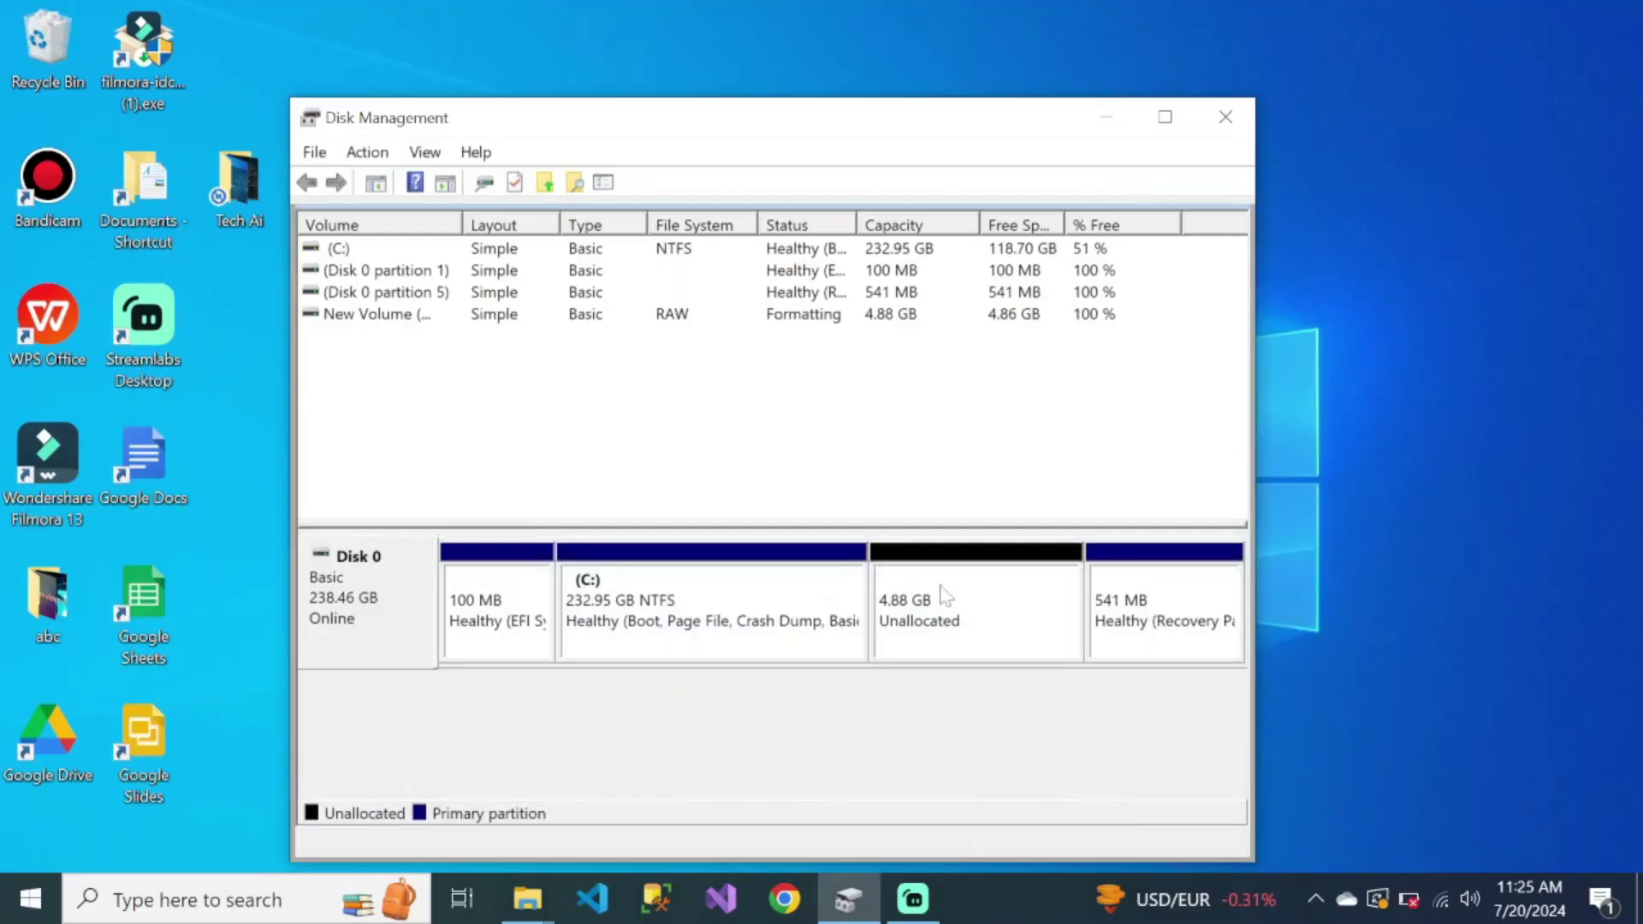
Extend the C: volume into the adjacent unallocated space with the wizard's default disk and size
right_click(719, 592)
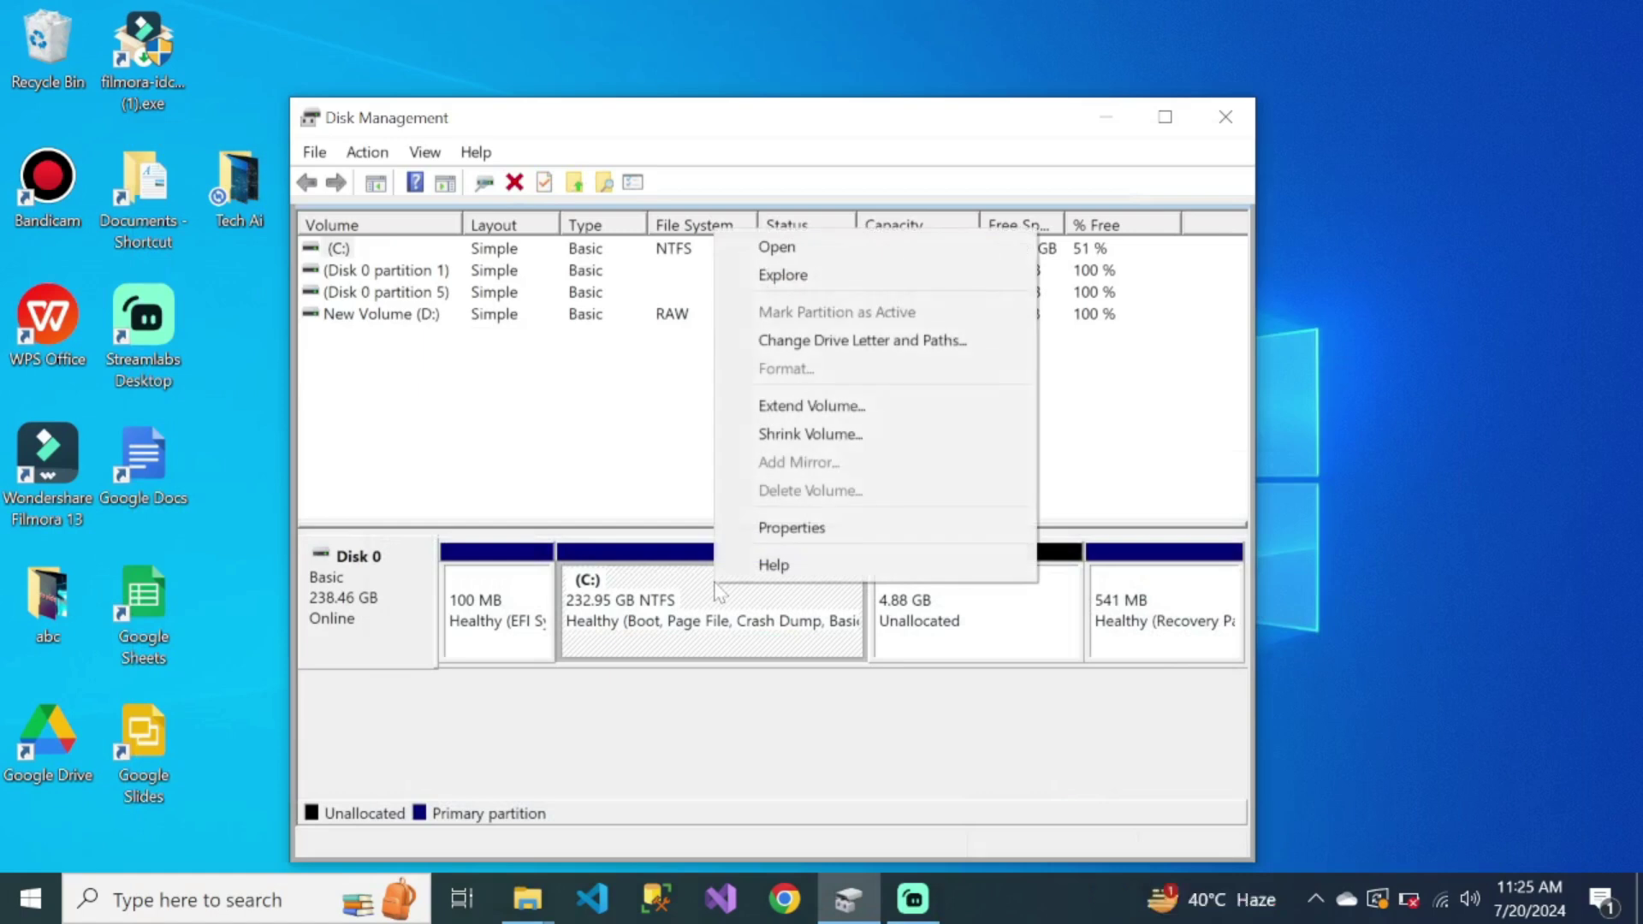
click(786, 407)
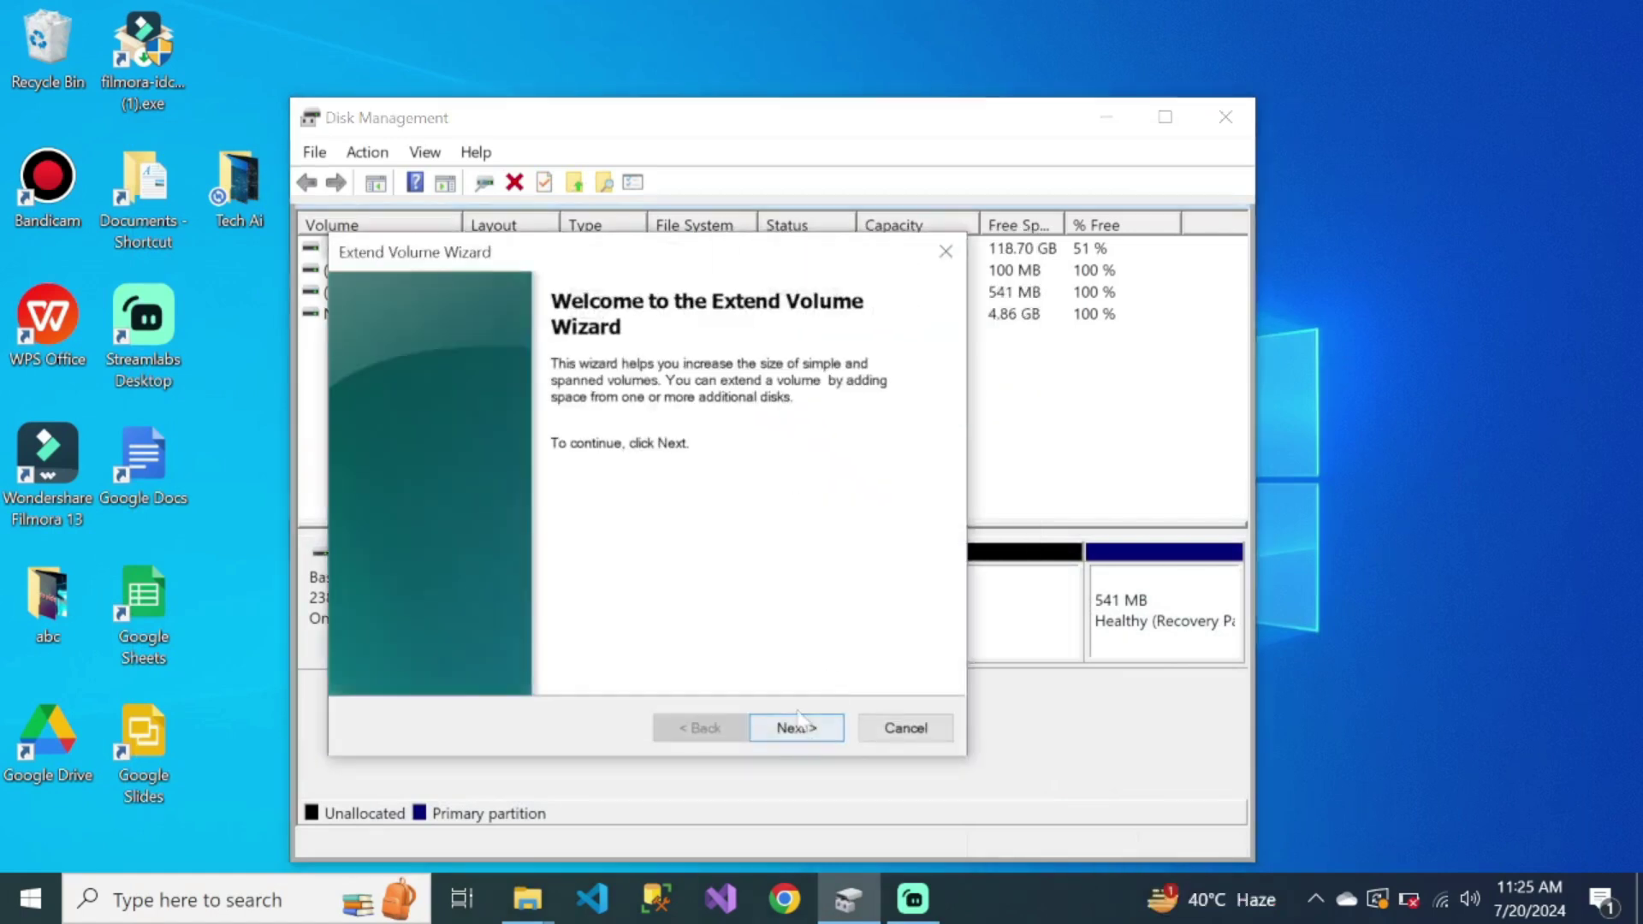
click(823, 729)
click(795, 728)
click(795, 728)
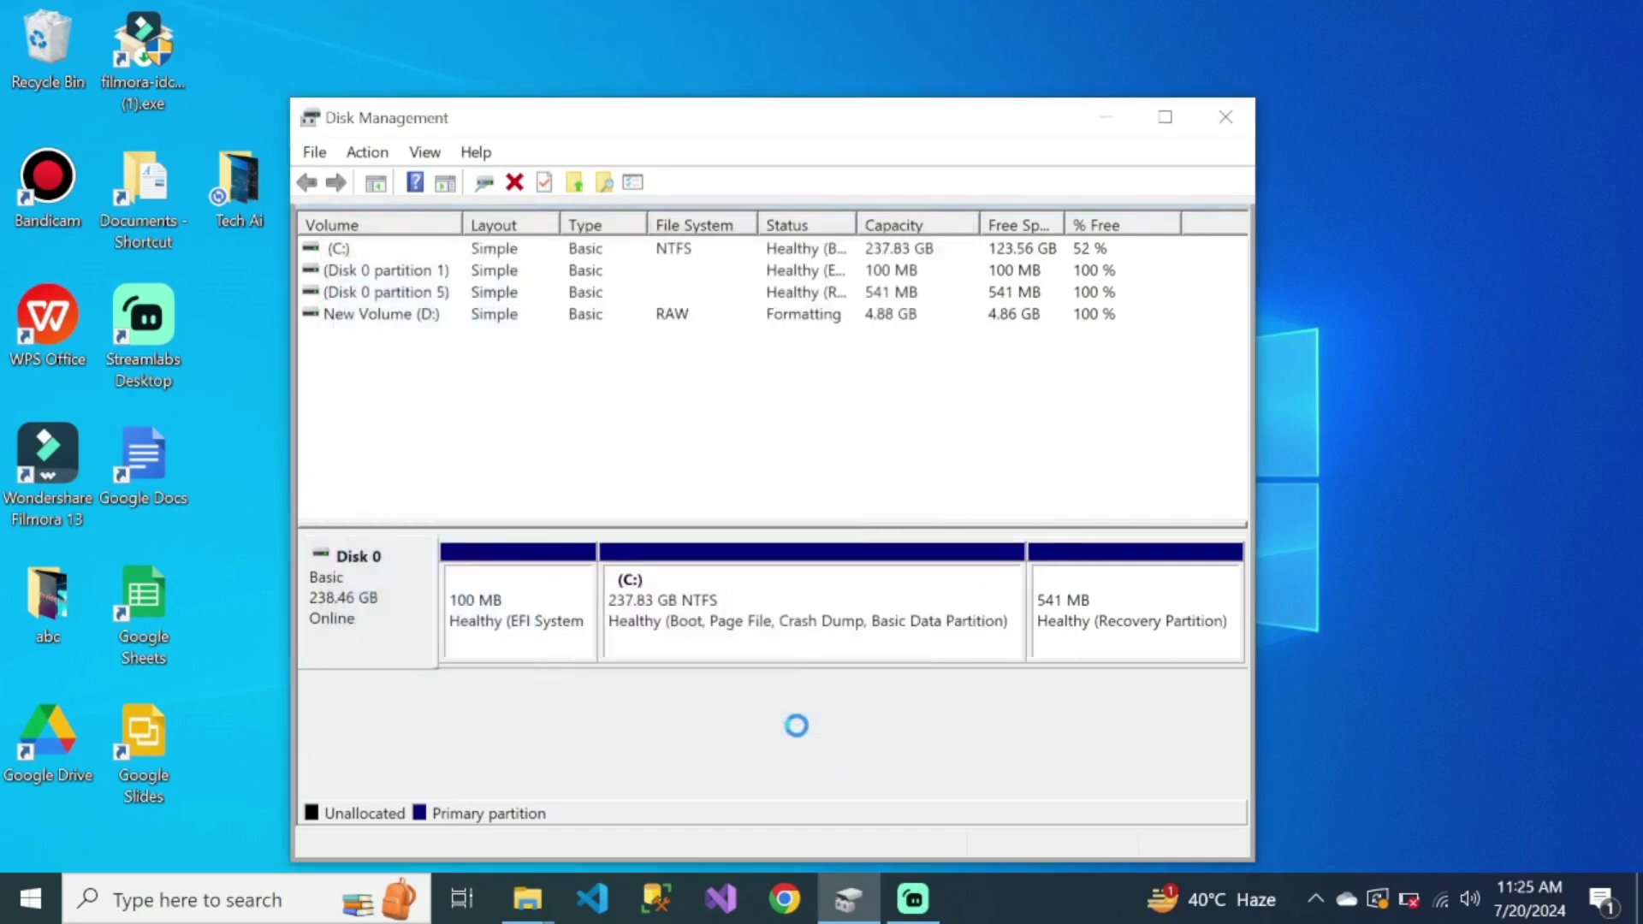